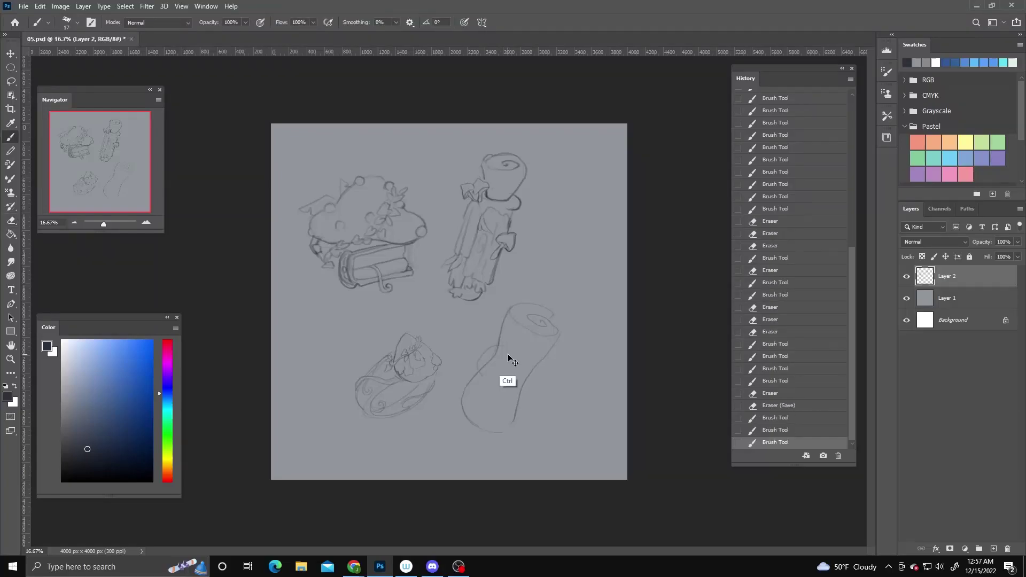
- Sketch a dotted mushroom on the pouch and save the file
mouse_move(509, 350)
left_mouse_down()
mouse_move(528, 381)
mouse_move(498, 352)
mouse_move(559, 326)
mouse_move(555, 342)
left_mouse_up()
left_click(501, 359)
left_click(511, 368)
key("e")
key("b")
left_click(498, 353)
right_click(516, 331)
key("Escape")
key("ctrl+s")
- Sketch sprouting leaves and small flowers atop the pouch on a new layer, save, then merge it down
mouse_move(521, 309)
left_mouse_down()
mouse_move(550, 315)
mouse_move(526, 315)
mouse_move(545, 318)
mouse_move(537, 307)
left_mouse_up()
key("ctrl+shift+alt+n")
left_click_drag(532, 299, 564, 299)
left_click_drag(559, 307, 561, 308)
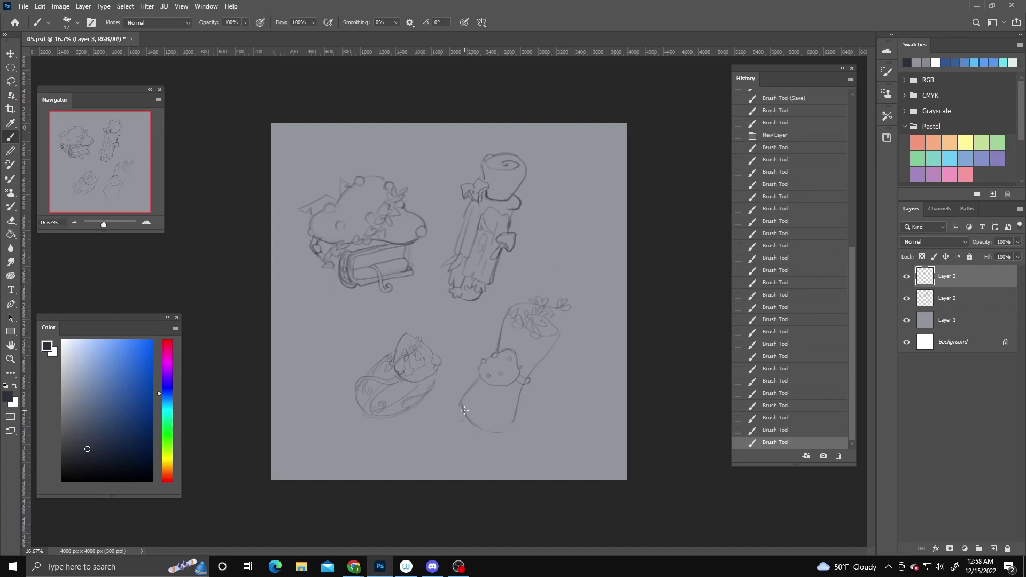
mouse_move(464, 411)
left_mouse_down()
mouse_move(453, 425)
mouse_move(491, 435)
left_mouse_up()
key("ctrl+z")
key("ctrl+s")
key("alt+f")
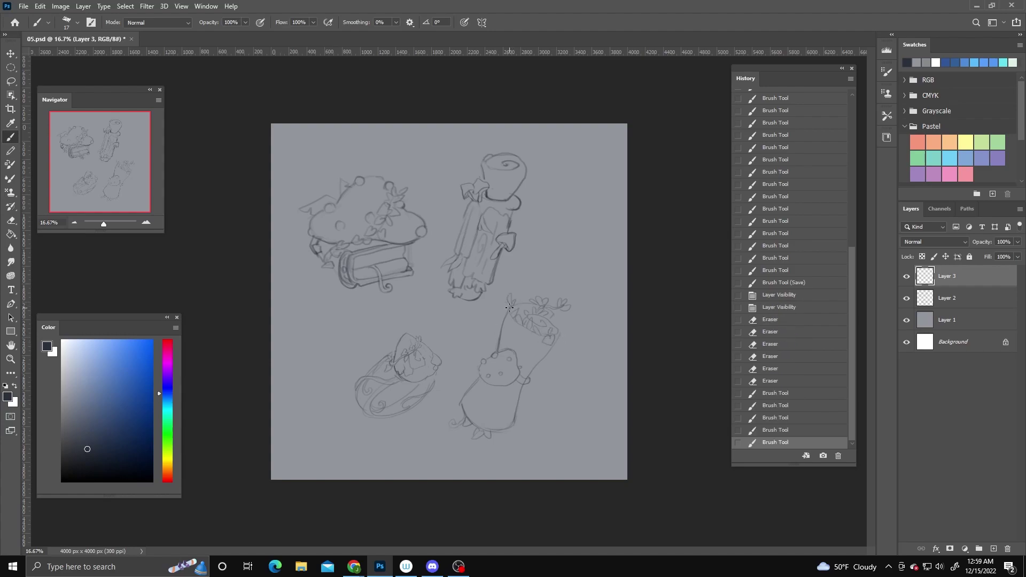
key("ctrl+e")
- Bulge the mushroom-book sketch outward with the Liquify Bloat tool
key("v")
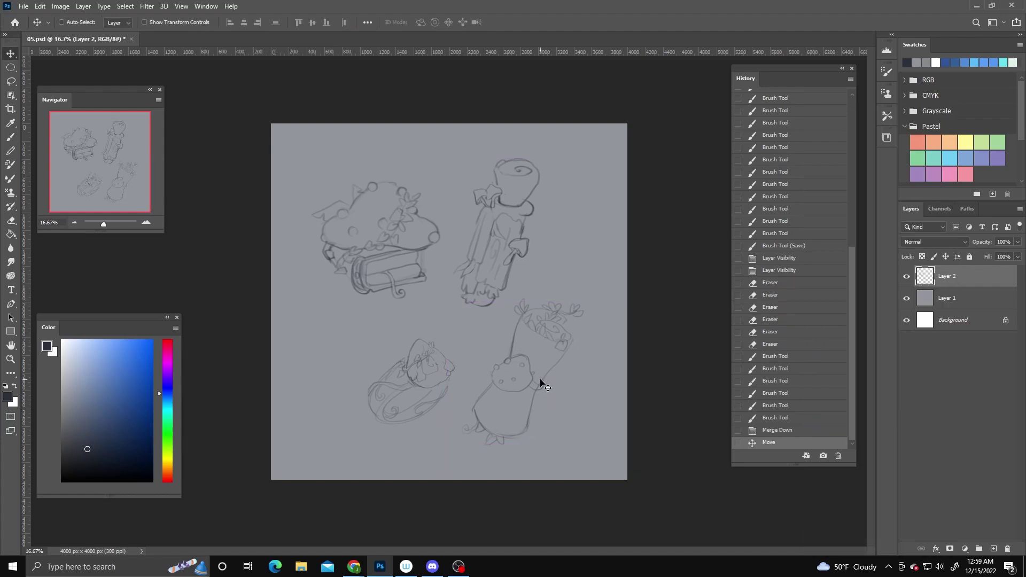
key("alt+t")
key("Return")
left_click(17, 99)
left_click_drag(299, 176, 304, 182)
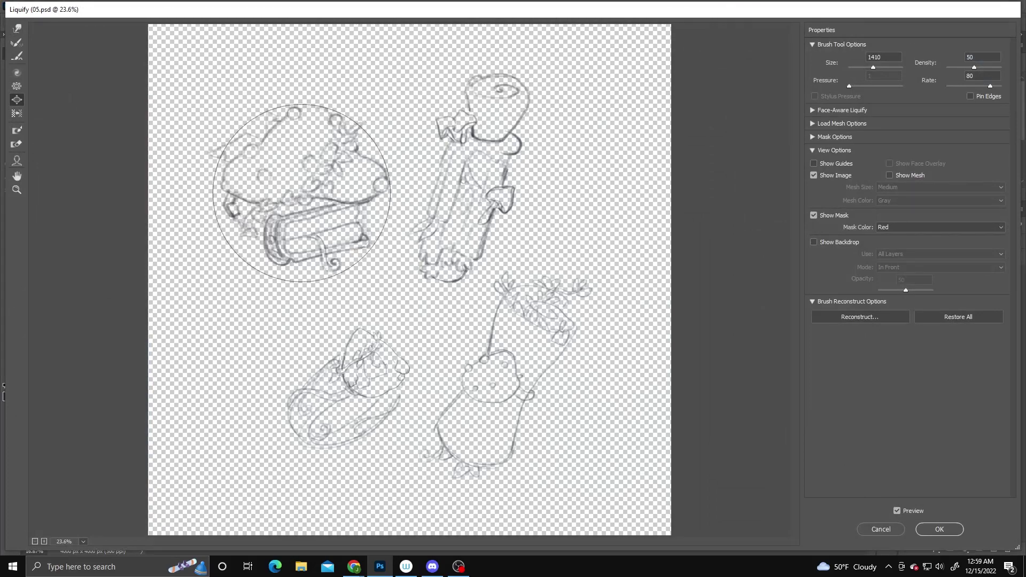
left_click(939, 529)
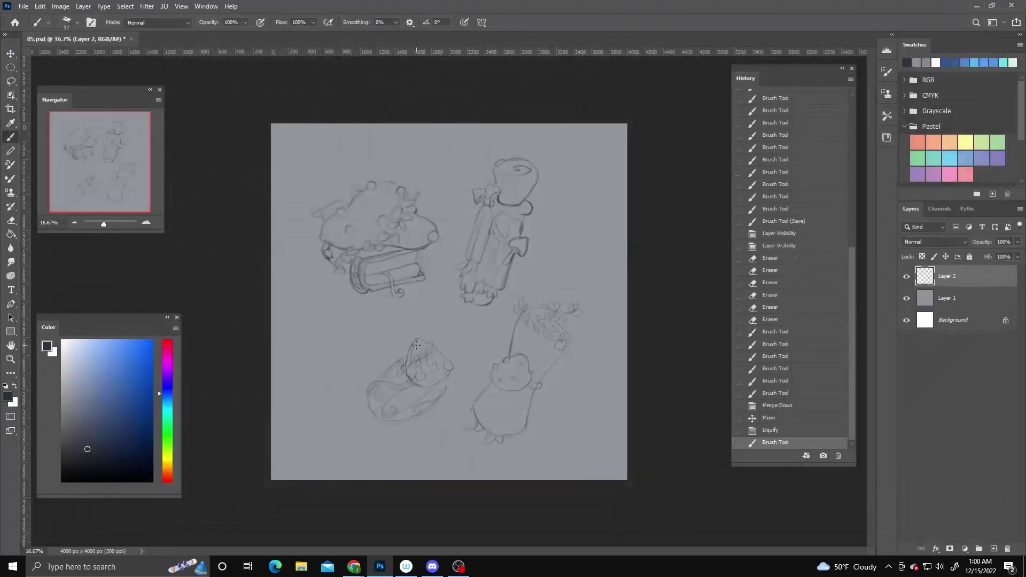
- Duplicate the sketch layer, hide the original, and dab green with a larger brush on a new layer below the copy
key("ctrl+j")
left_click(906, 319)
left_click(993, 548)
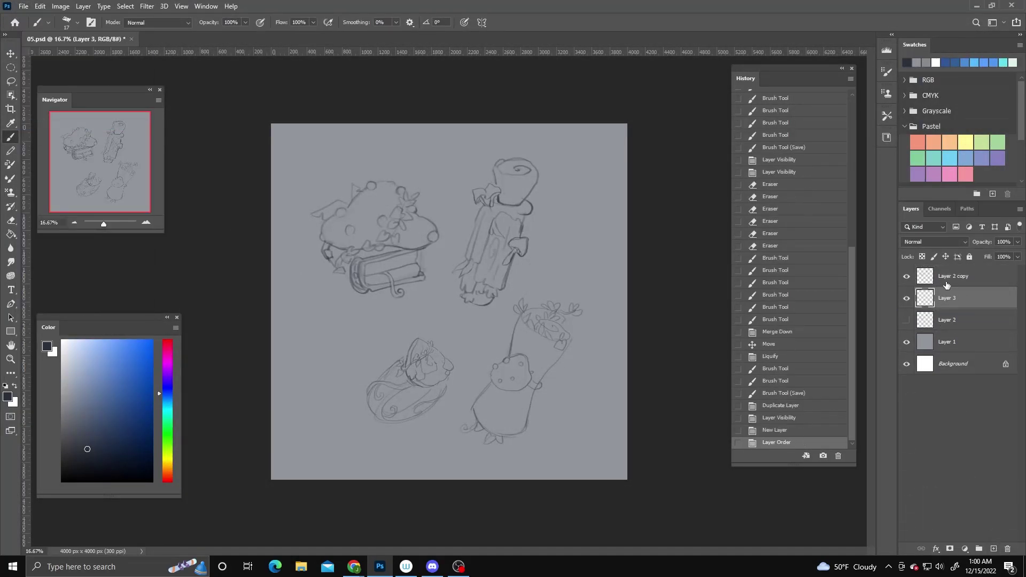
key("ctrl+bracketleft")
left_click(168, 446)
left_click(103, 431)
right_click(465, 243)
mouse_move(337, 254)
left_mouse_down()
mouse_move(398, 249)
mouse_move(374, 203)
left_mouse_up()
left_click(934, 242)
- Undo the green strokes and lasso-select around the whole mushroom-book sketch
mouse_move(353, 209)
left_mouse_down()
mouse_move(411, 224)
mouse_move(413, 203)
left_mouse_up()
key("ctrl+z")
key("ctrl+z")
key("ctrl+z")
key("l")
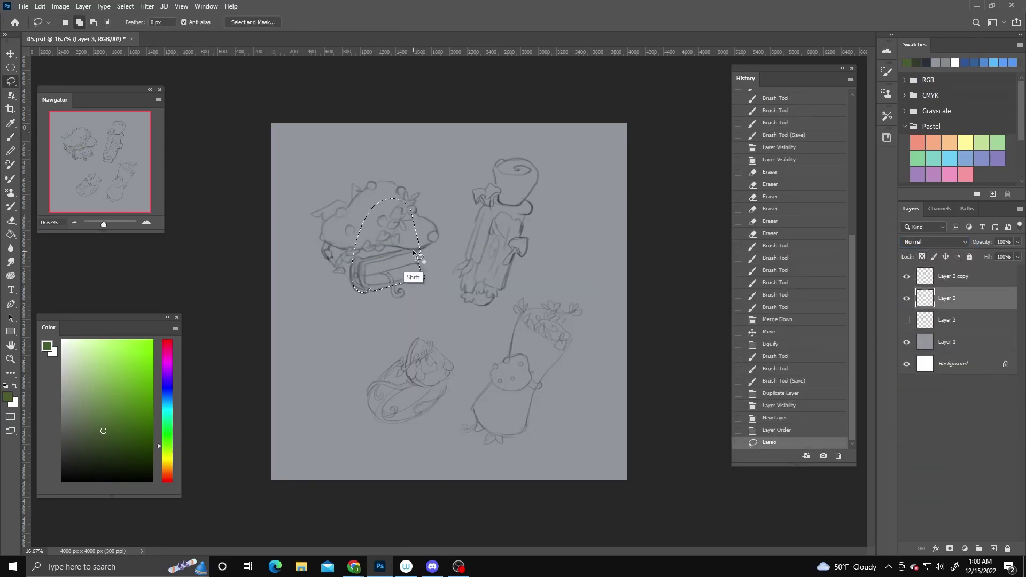
mouse_move(424, 275)
left_mouse_down()
mouse_move(400, 190)
mouse_move(427, 230)
left_mouse_up()
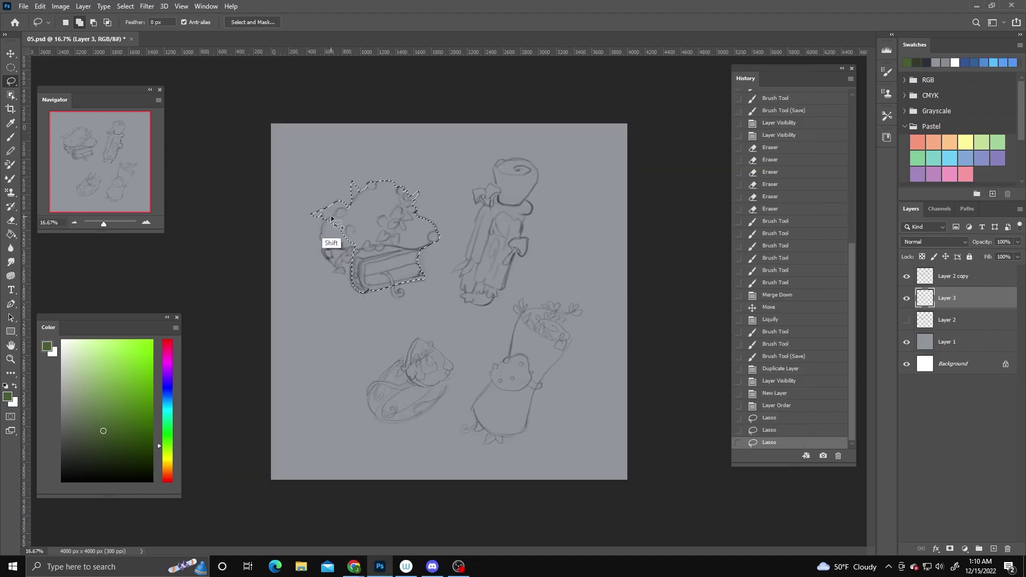
left_click_drag(322, 237, 395, 289)
- Begin filling the mushroom-book selection with red paint
key("b")
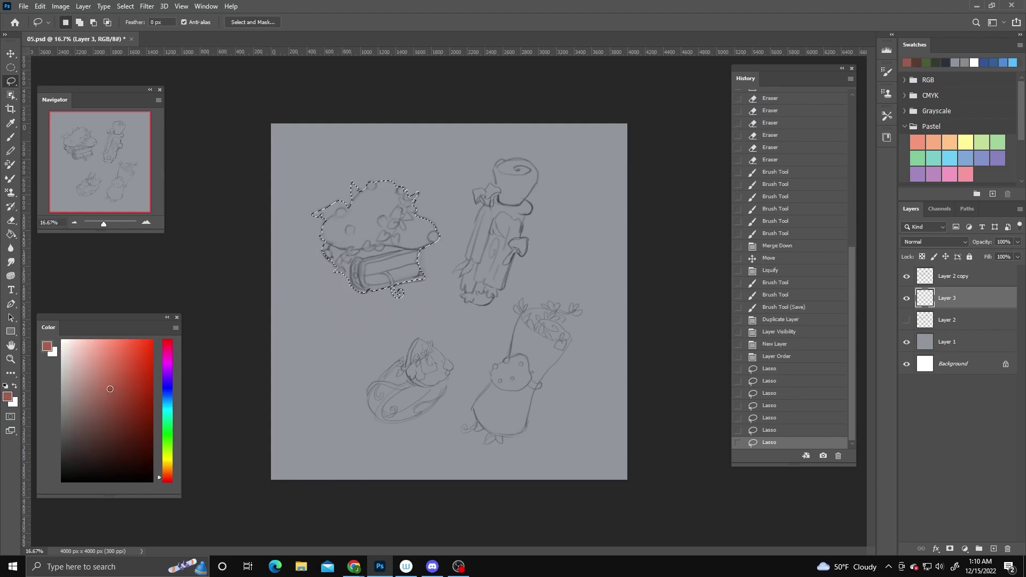
left_click(110, 388)
mouse_move(353, 208)
left_mouse_down()
mouse_move(393, 195)
mouse_move(342, 229)
mouse_move(417, 246)
mouse_move(380, 192)
mouse_move(390, 206)
left_mouse_up()
- Paint the orange mushroom cap, then green and dark teal-green on the book's lower left
left_click(390, 212, "alt")
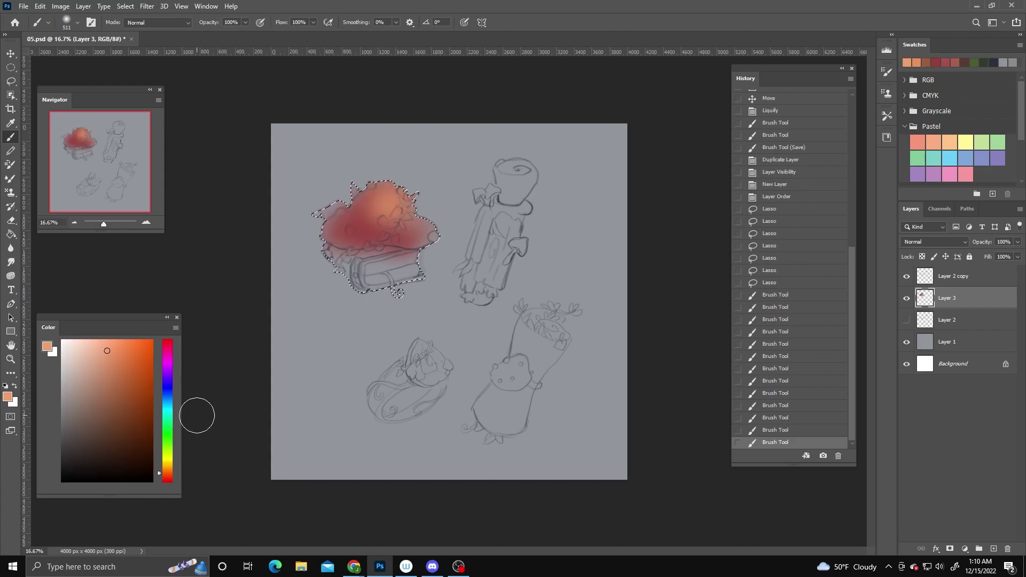
left_click(166, 446)
left_click(104, 419)
mouse_move(331, 251)
left_mouse_down()
mouse_move(356, 277)
mouse_move(401, 283)
mouse_move(377, 256)
mouse_move(355, 289)
mouse_move(415, 233)
left_mouse_up()
right_click(412, 243)
double_click(457, 522)
right_click(421, 255)
key("Escape")
left_click(166, 422)
left_click(106, 427)
- Paint light cyan on the books, drop the selection, and add beige to the pages
right_click(390, 243)
left_click(166, 409)
left_click(125, 351)
right_click(383, 242)
key("Escape")
key("ctrl+d")
left_click(385, 267, "alt")
mouse_move(374, 265)
left_mouse_down()
mouse_move(406, 267)
mouse_move(401, 294)
mouse_move(408, 263)
mouse_move(379, 278)
left_mouse_up()
- Sample teal-green and beige tones and set the brush size to 69
left_click(417, 251, "alt")
left_click(347, 267, "alt")
right_click(425, 243)
key("Return")
left_click(390, 289, "alt")
right_click(425, 245)
key("Return")
right_click(424, 244)
type("69")
key("Return")
- Add a small dark red stroke and dab six pale dots on the mushroom cap
left_click(374, 214, "alt")
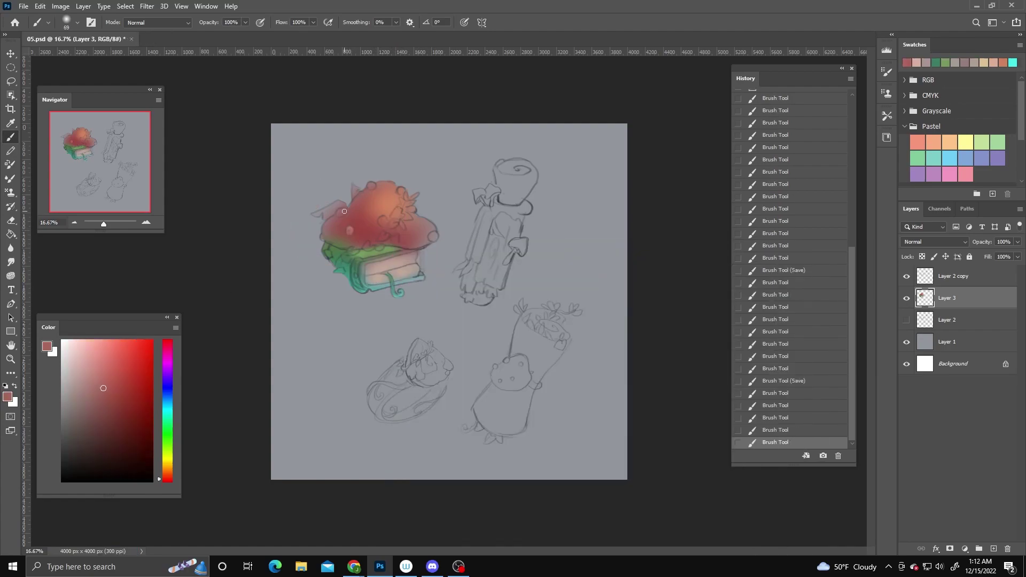
left_click(349, 258)
left_click(374, 185, "alt")
left_click(371, 184)
left_click(401, 190)
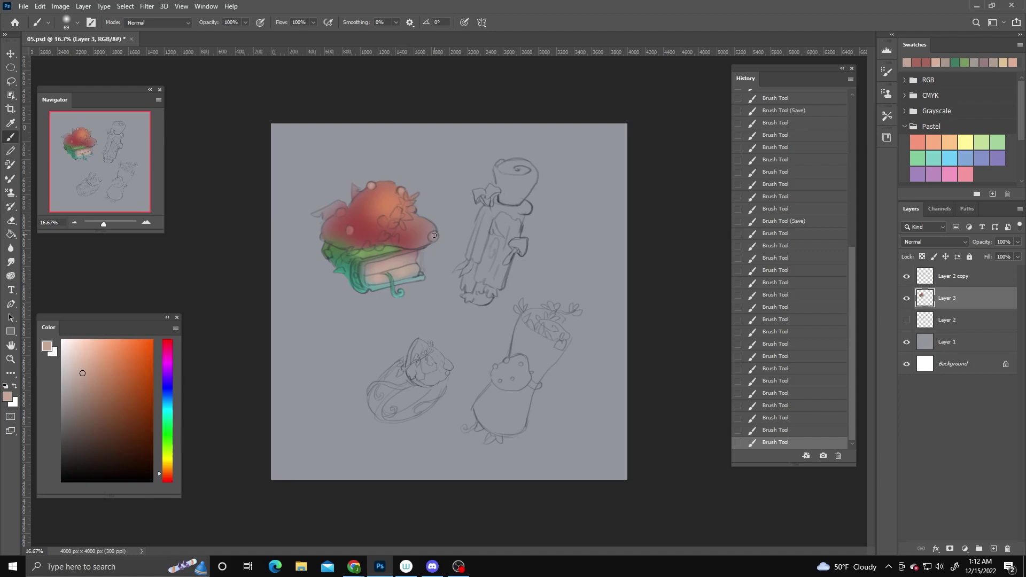
left_click(383, 219)
left_click(433, 235)
left_click(336, 256, "alt")
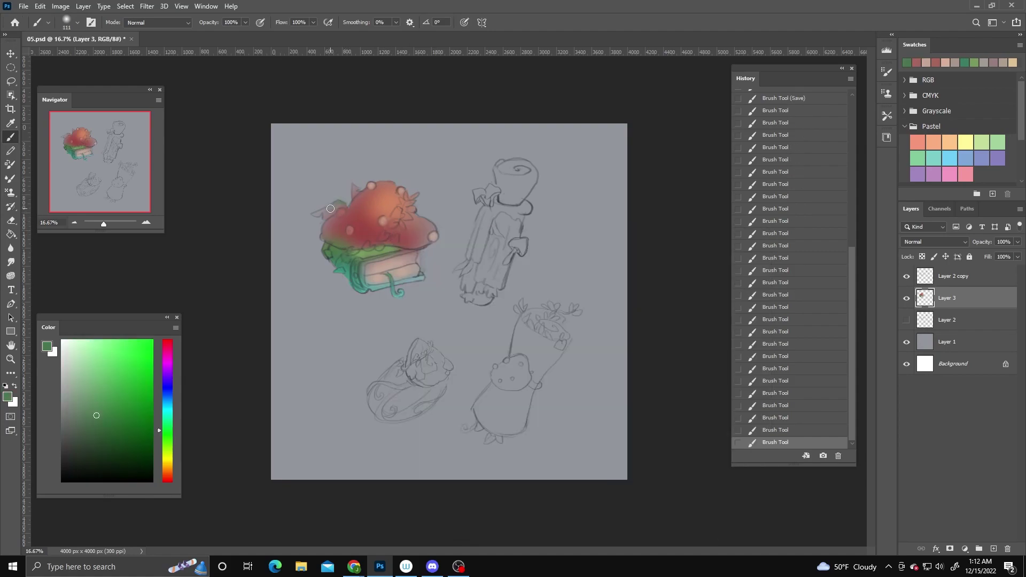
- Undo a grey-olive leaf stroke and delete stray paint with a lasso selection
left_click(317, 215)
left_click(359, 182, "alt")
key("ctrl+z")
key("l")
mouse_move(352, 184)
left_mouse_down()
mouse_move(363, 200)
mouse_move(315, 214)
mouse_move(359, 214)
mouse_move(368, 201)
mouse_move(358, 190)
left_mouse_up()
key("Delete")
key("ctrl+d")
- Repaint the leaf in teal and green, deselect, and save the document
key("b")
left_click(395, 286, "alt")
key("ctrl+d")
key("ctrl+z")
left_click(347, 256, "alt")
key("ctrl+d")
key("ctrl+d")
key("ctrl+s")
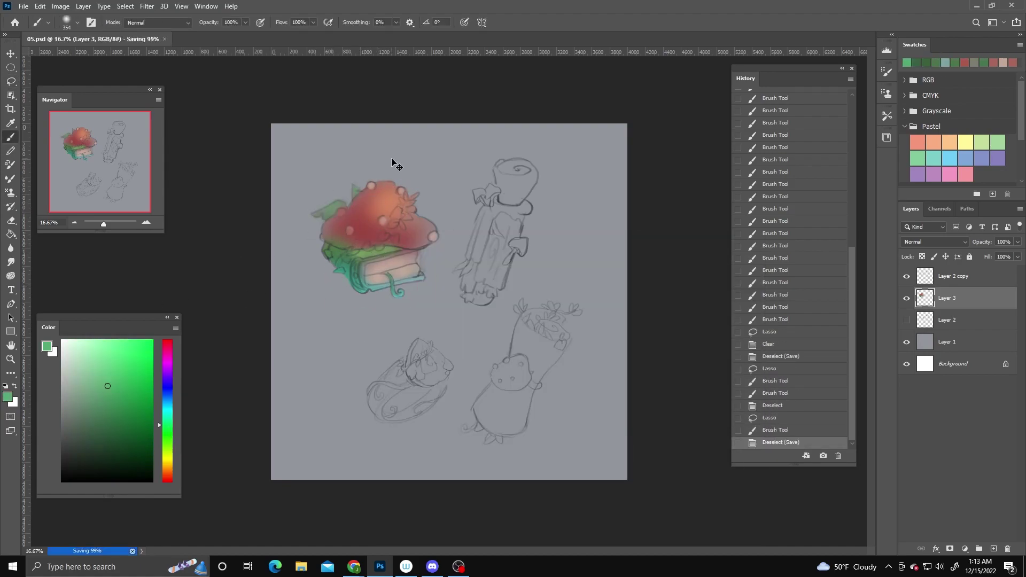
left_click(119, 399)
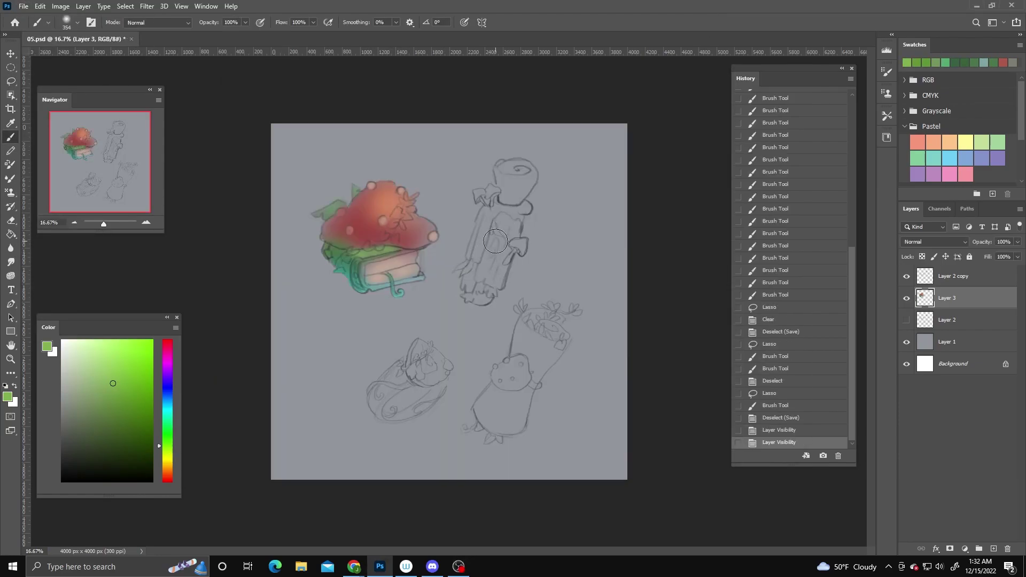
- Zoom in and lasso-select the scroll's rolled top and body
key("ctrl+plus")
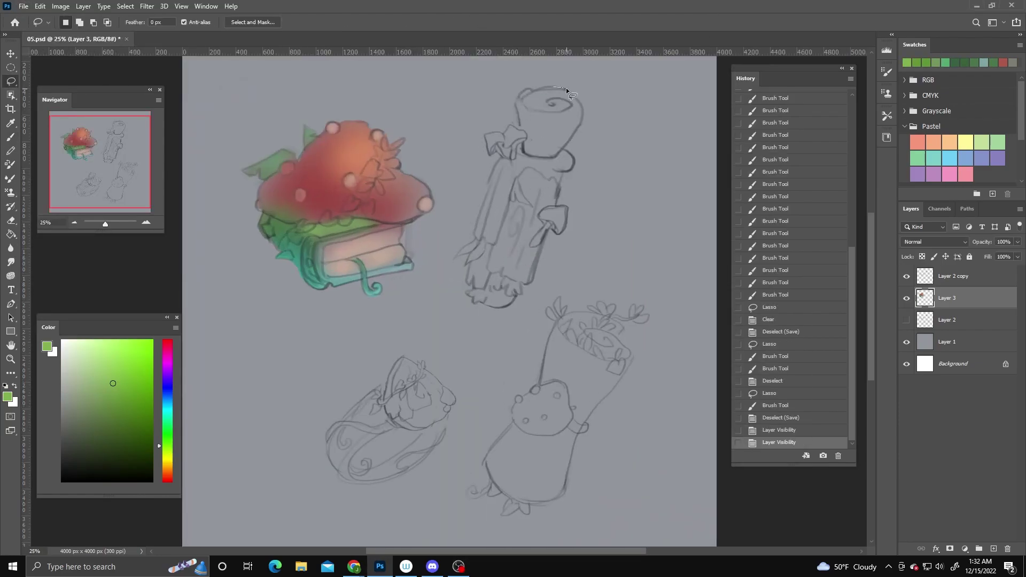
key("l")
left_click_drag(566, 87, 488, 155)
left_click_drag(566, 87, 504, 155)
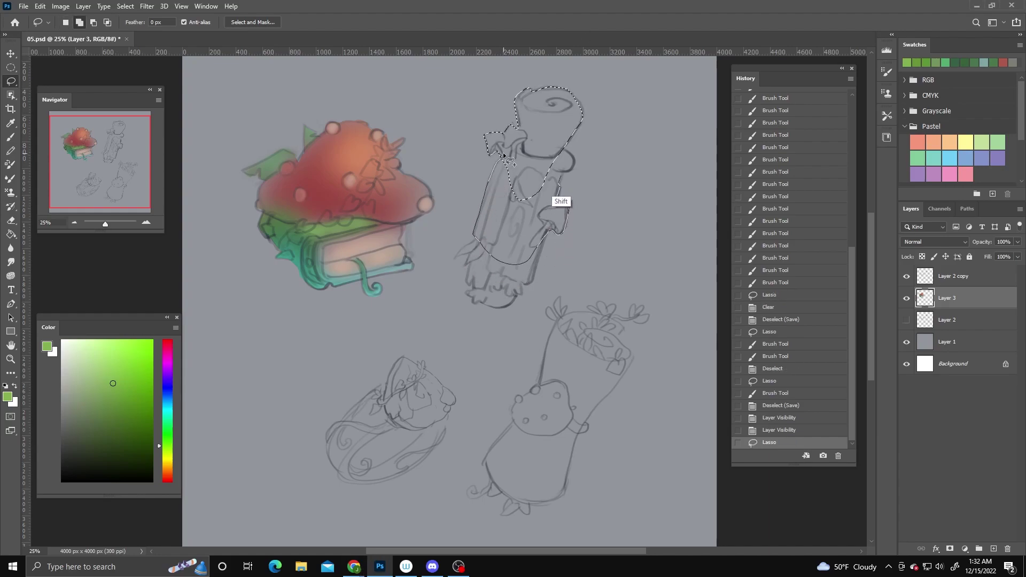
mouse_move(503, 156)
left_mouse_down()
mouse_move(478, 235)
mouse_move(522, 305)
left_mouse_up()
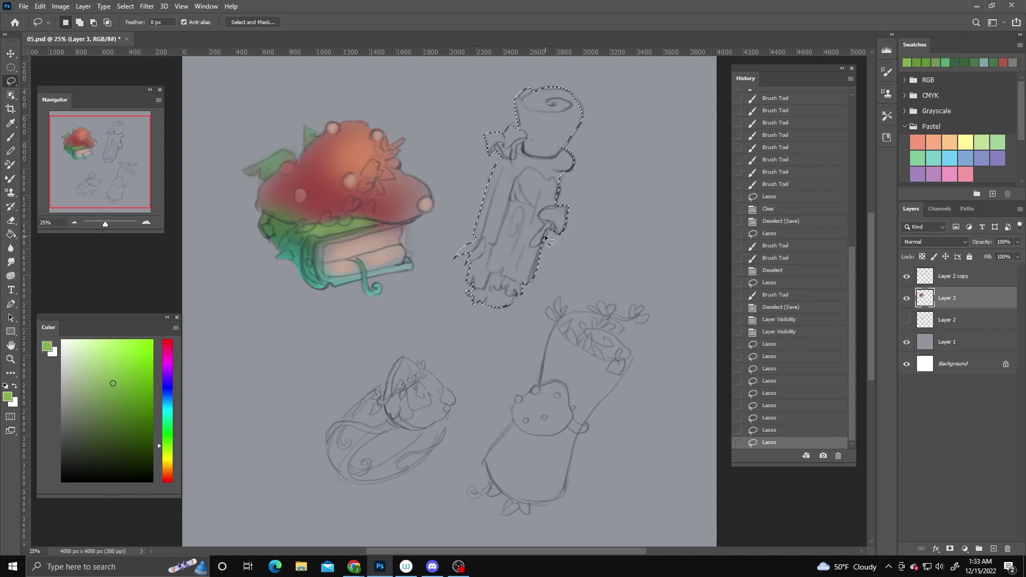
- Paint the scroll body orange-brown with red strokes, sampling red from the mushroom cap
key("b")
mouse_move(513, 171)
left_mouse_down()
mouse_move(497, 251)
mouse_move(503, 219)
mouse_move(488, 248)
mouse_move(505, 268)
mouse_move(495, 274)
left_mouse_up()
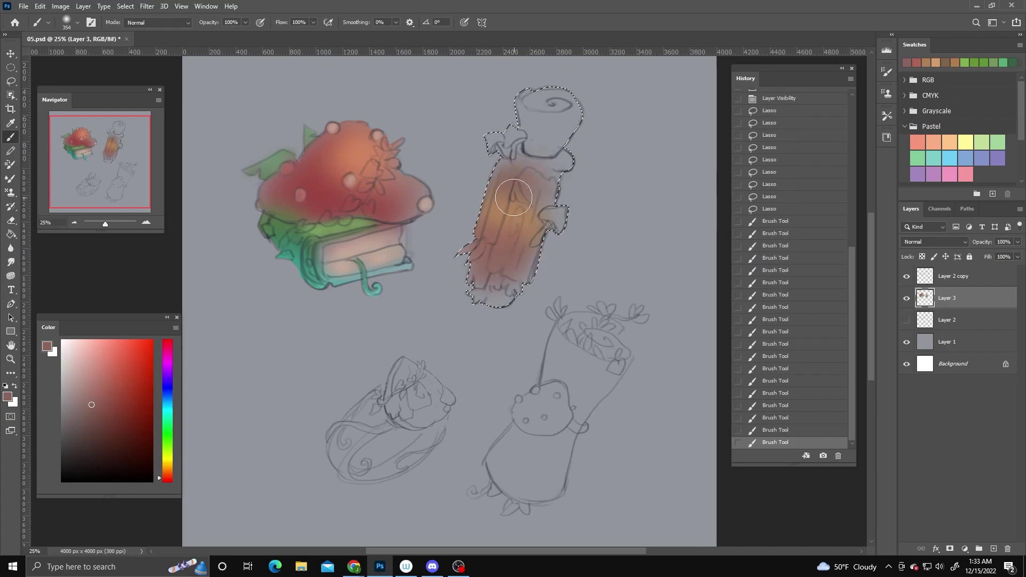
right_click(563, 185)
mouse_move(489, 140)
left_mouse_down()
mouse_move(511, 130)
mouse_move(516, 156)
left_mouse_up()
right_click(558, 177)
left_click(306, 189, "alt")
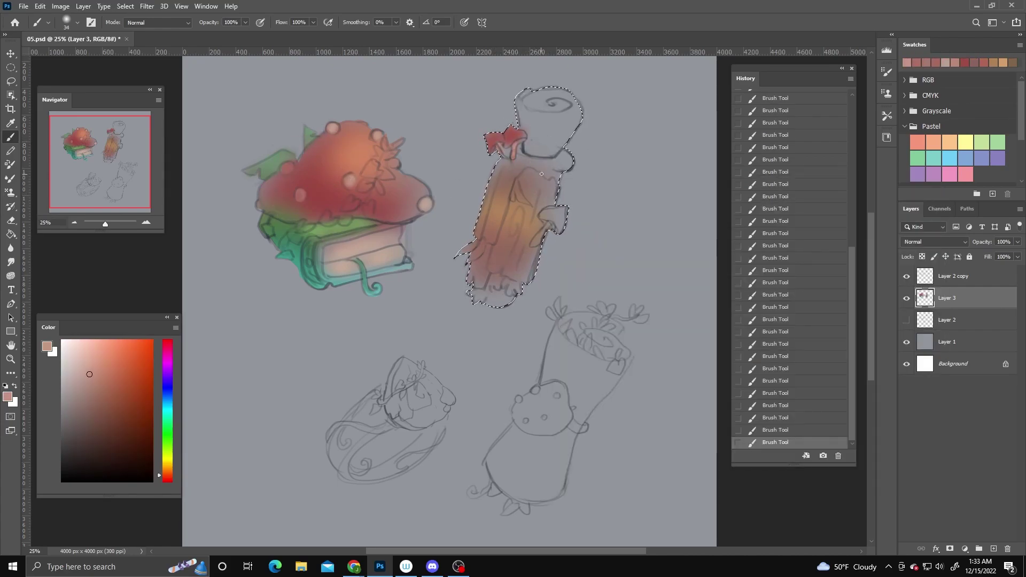
- Create a new layer beneath the painted scroll for a dark base fill
left_click(490, 138, "alt")
key("ctrl+shift+n")
key("Return")
- Fill the scroll selection with grey instead of the dark colour, then deselect
key("g")
left_click(556, 208)
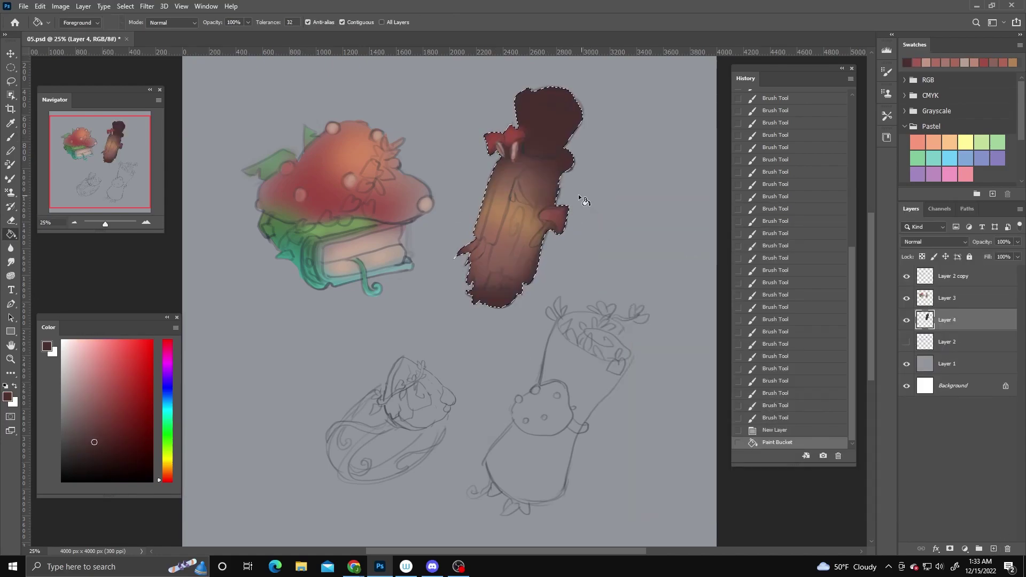
key("ctrl+z")
left_click(600, 225, "alt")
left_click(620, 252)
left_click(526, 209)
key("ctrl+d")
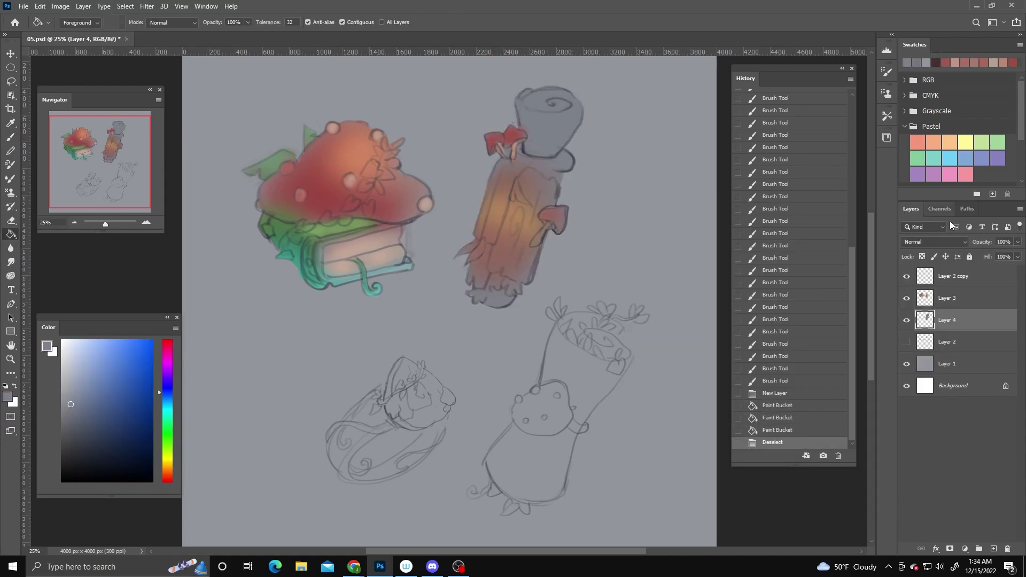
- Merge the paint layer into the base layer and lock its transparent pixels
left_click(946, 298)
right_click(947, 297)
left_click(876, 492)
left_click(921, 256)
- Paint reddish-brown on the scroll and green on its top and bottom ends, then save
key("b")
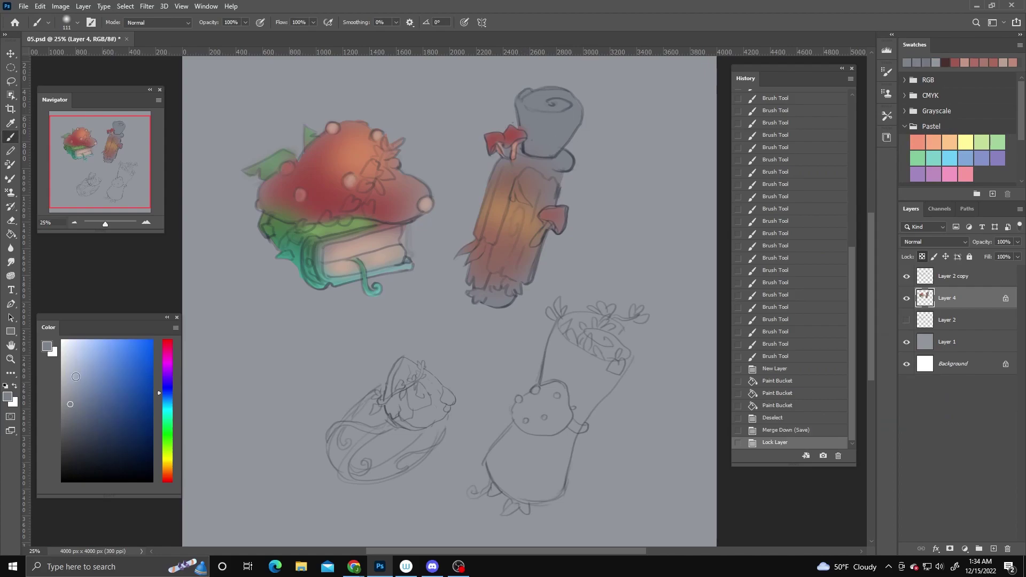
left_click(507, 136, "alt")
left_click_drag(526, 107, 531, 131)
left_click_drag(558, 222, 569, 230)
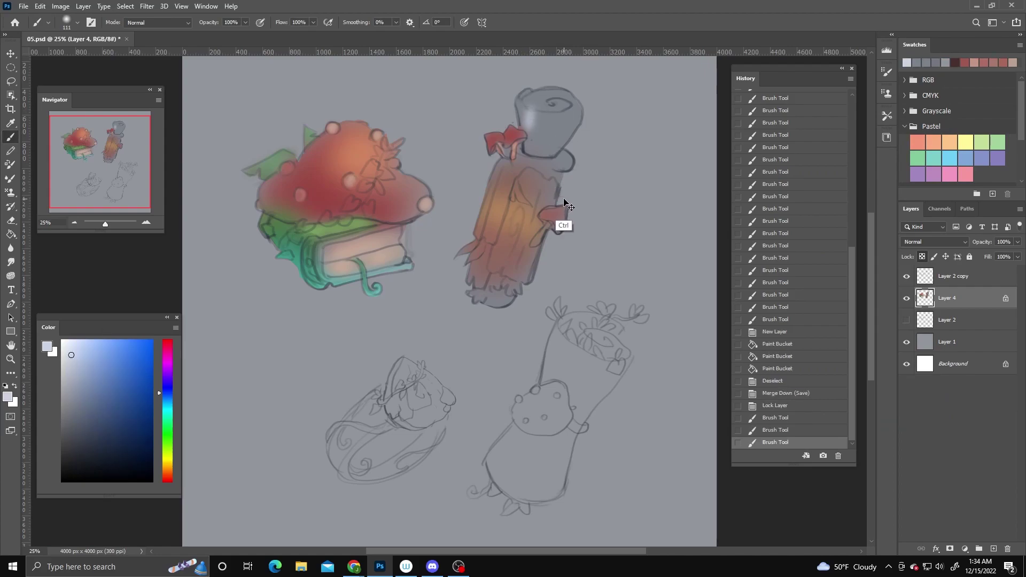
left_click(311, 237, "alt")
left_click_drag(534, 123, 567, 136)
left_click_drag(473, 267, 492, 291)
left_click_drag(537, 166, 545, 177)
left_click_drag(481, 277, 508, 300)
key("ctrl+s")
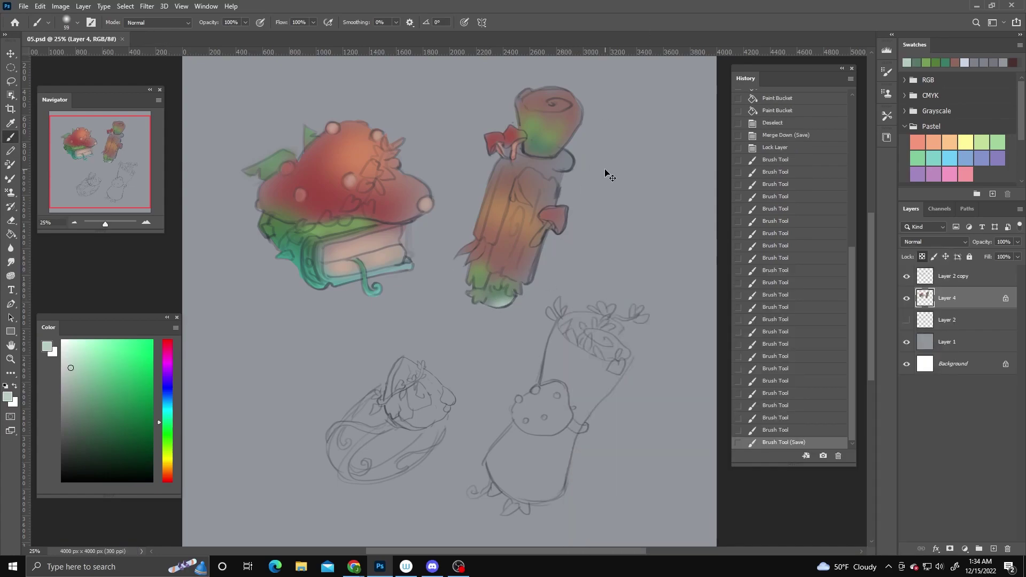
- Add darker shading over the scroll's body and save
left_click(532, 204, "alt")
left_click(105, 377)
left_click_drag(513, 213, 529, 247)
key("ctrl+s")
key("ctrl+s")
- With a smaller brush, paint detail, light and shading strokes on the scroll's body
right_click(642, 260)
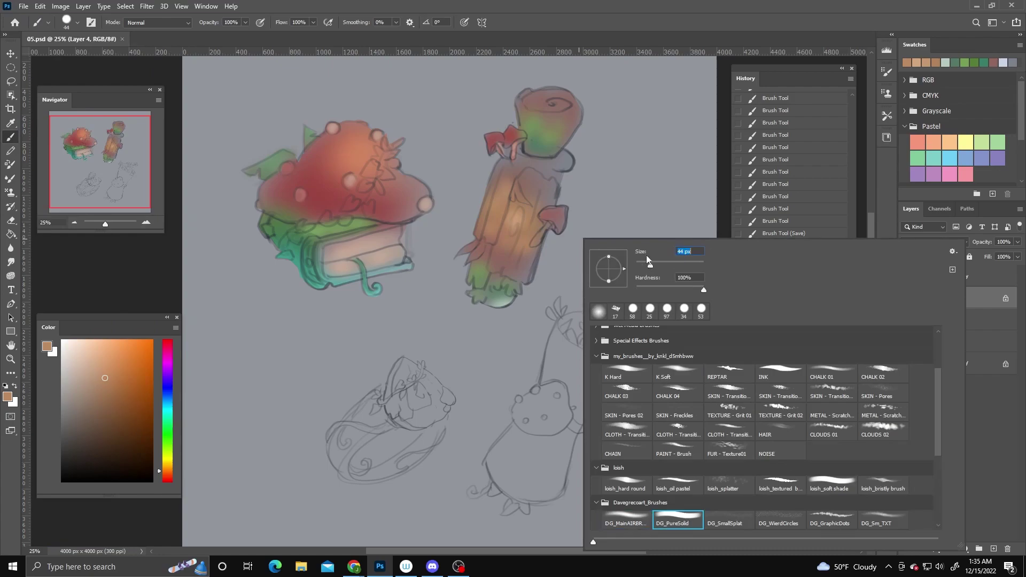
left_click_drag(646, 260, 643, 260)
left_click_drag(502, 198, 505, 222)
left_click(494, 243, "alt")
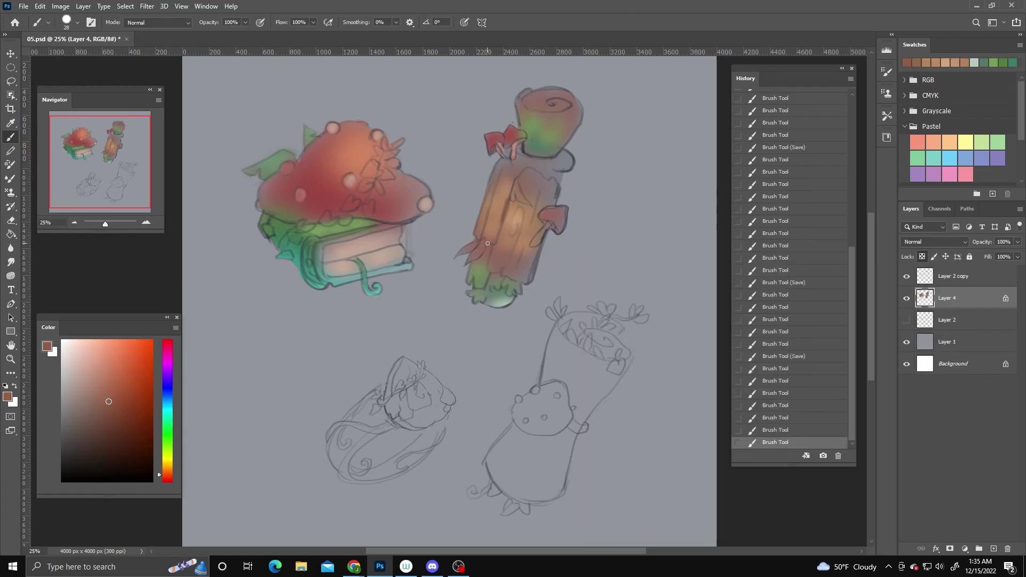
right_click(539, 225)
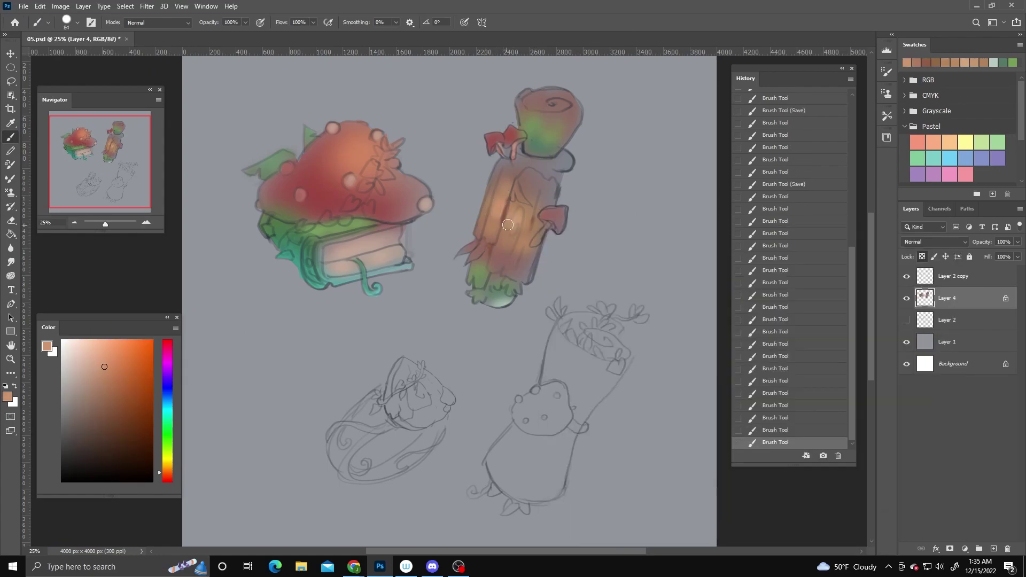
left_click_drag(500, 205, 526, 233)
right_click(584, 242)
left_click(425, 229, "alt")
right_click(582, 194)
left_click_drag(628, 218, 609, 218)
left_click(539, 169, "alt")
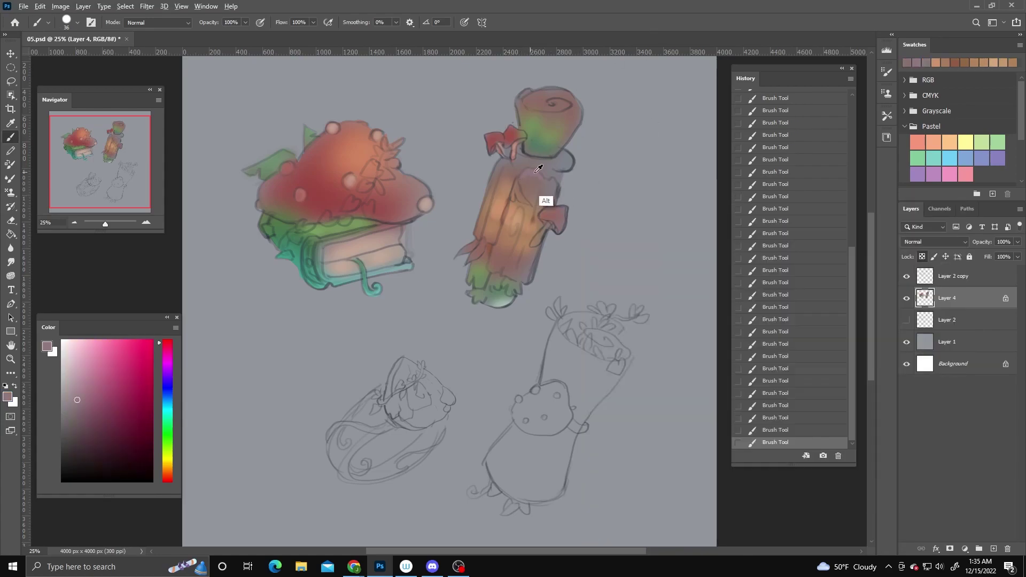
- Save, paint fine detail and dark pink strokes on the scroll, undoing a stray stroke
left_click(24, 6)
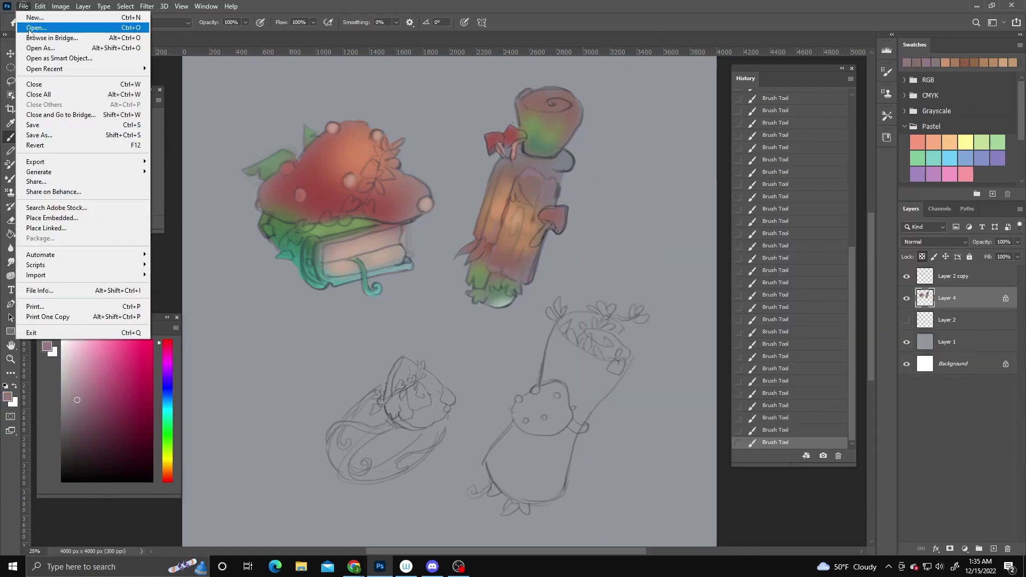
left_click(19, 122)
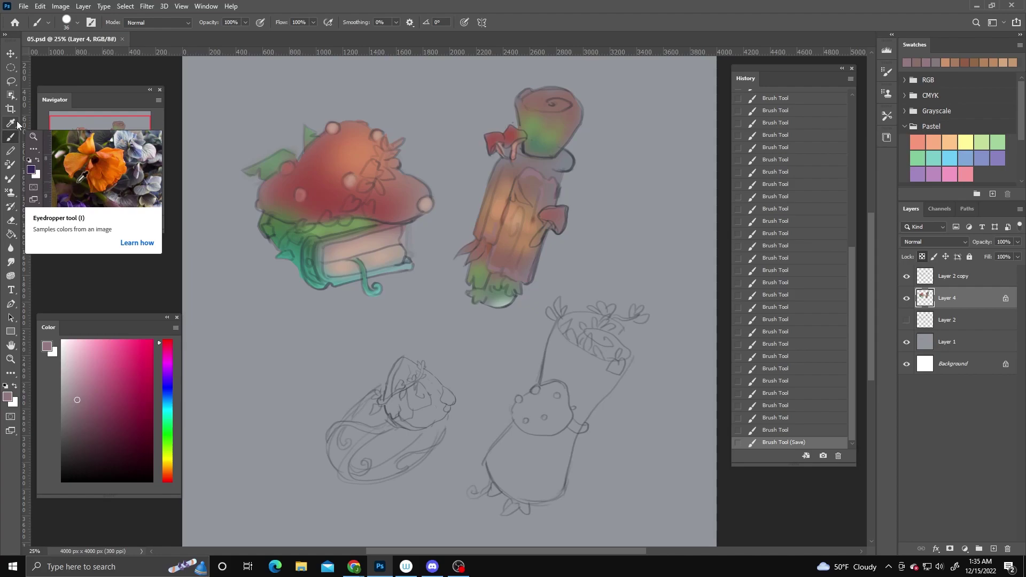
right_click(574, 231)
left_click_drag(513, 203, 521, 214)
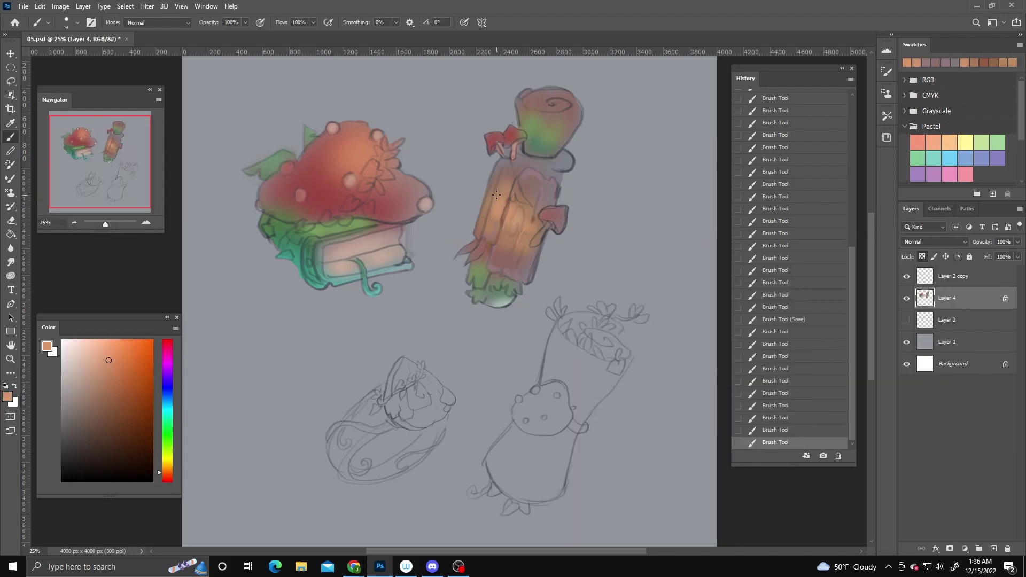
left_click(508, 214, "alt")
right_click(557, 229)
left_click_drag(582, 246, 615, 246)
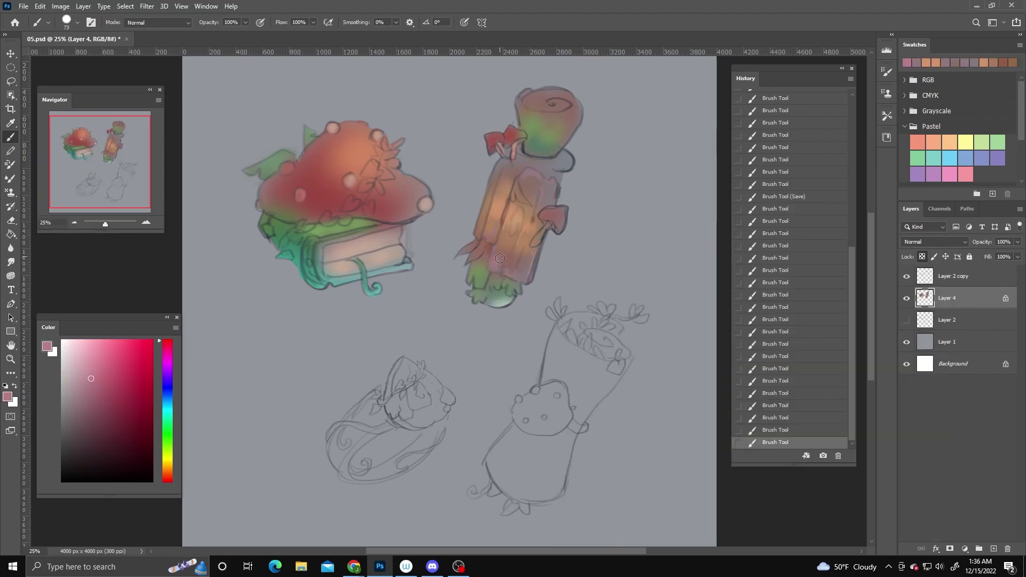
left_click(492, 257, "alt")
key("ctrl+z")
- Wash broad brown shading and a grey tone over the scroll, then save
scroll(486, 217, "down", 2)
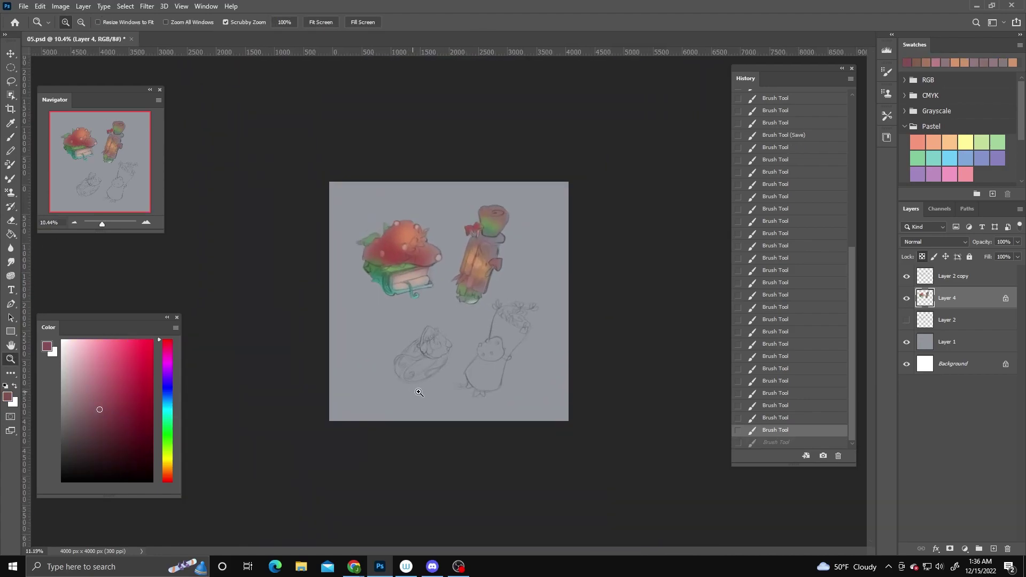
scroll(487, 217, "up", 1)
scroll(486, 216, "up", 1)
left_click(486, 217, "alt")
right_click(536, 242)
left_click_drag(567, 258, 636, 258)
left_click_drag(489, 193, 493, 245)
left_click(470, 197, "alt")
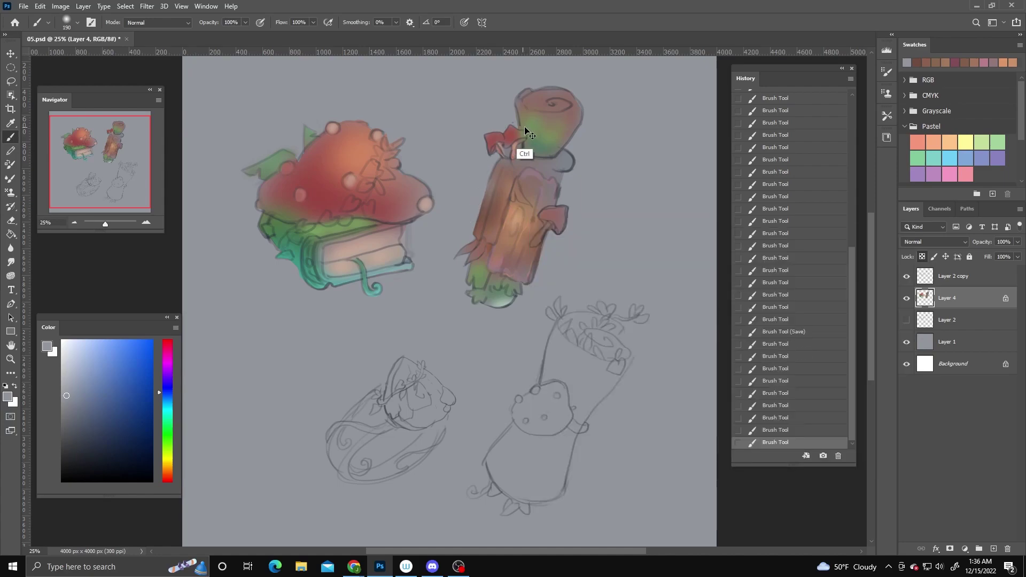
left_click_drag(555, 160, 566, 225)
key("ctrl+s")
- Lasso the pouch sketch, adding its feet, curl and top-right leaves to the selection
key("l")
left_click_drag(570, 315, 620, 341)
key("ctrl+s")
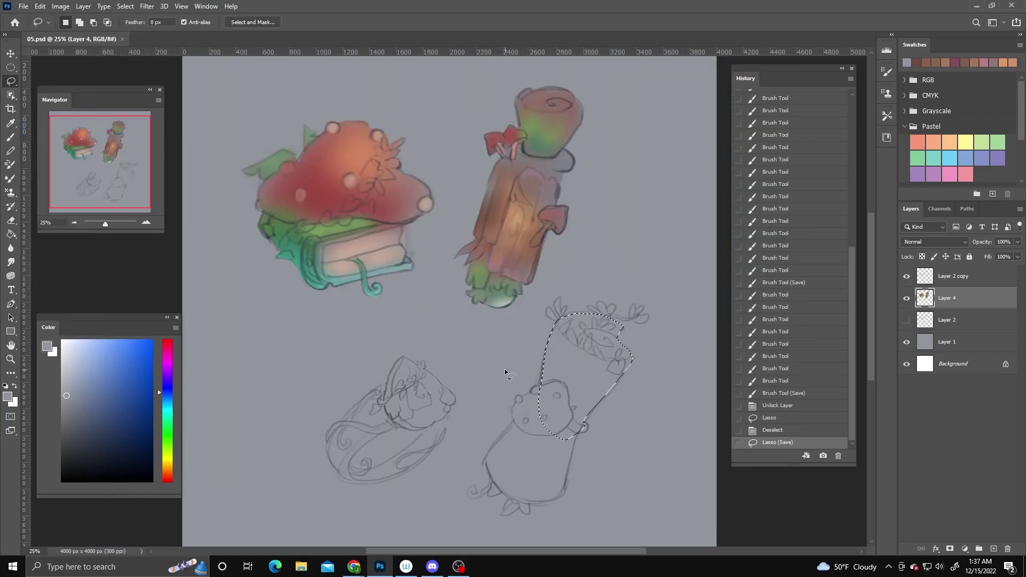
mouse_move(539, 385)
left_mouse_down()
mouse_move(534, 393)
mouse_move(578, 434)
left_mouse_up()
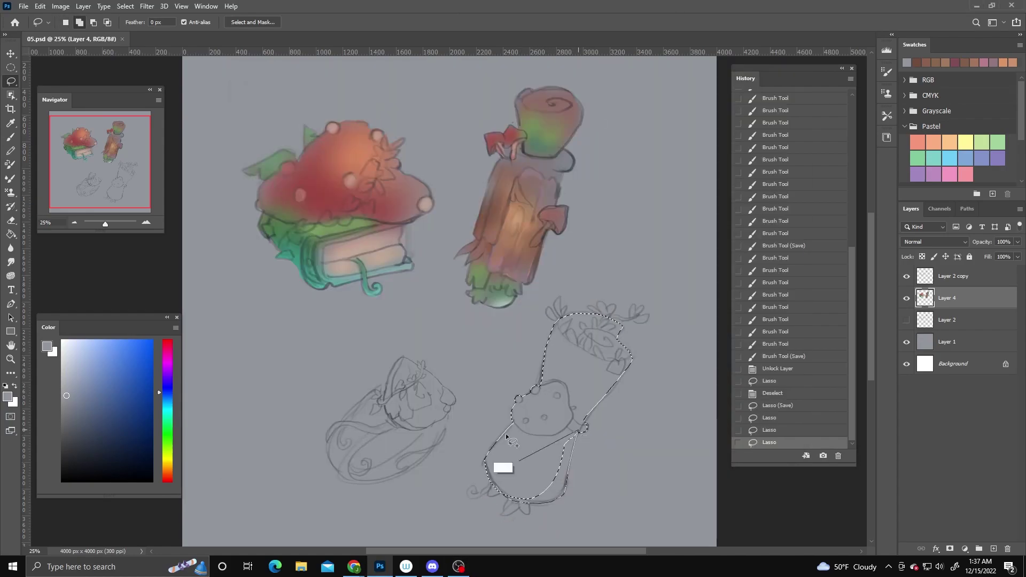
mouse_move(507, 437)
left_mouse_down()
mouse_move(499, 510)
mouse_move(470, 494)
mouse_move(483, 481)
left_mouse_up()
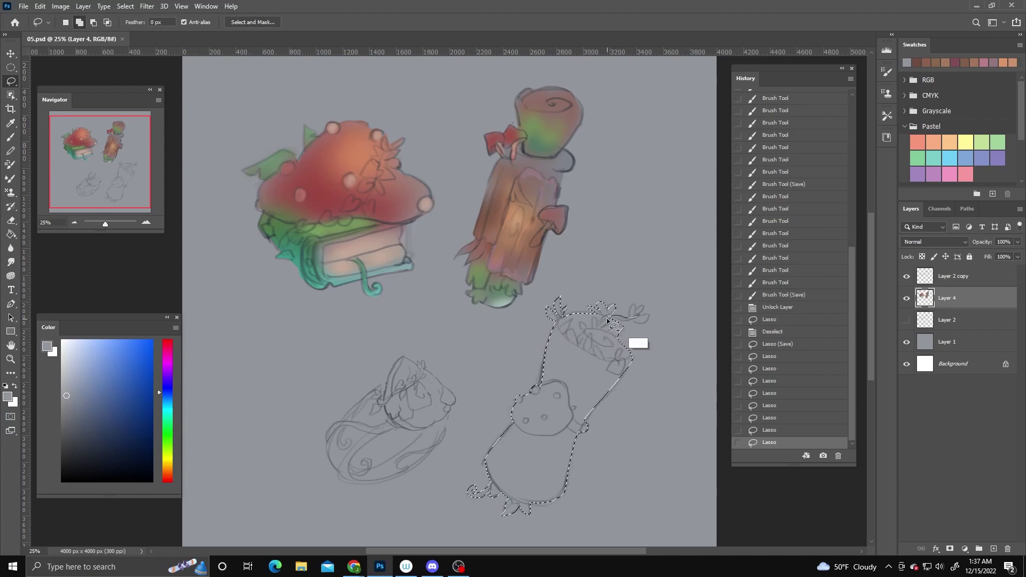
left_click_drag(608, 321, 635, 315)
- Brush a pinkish-peach base colour inside the pouch selection and save
key("b")
right_click(561, 246)
key("Escape")
mouse_move(513, 459)
left_mouse_down()
mouse_move(536, 469)
mouse_move(585, 417)
left_mouse_up()
mouse_move(534, 353)
left_mouse_down()
mouse_move(523, 459)
mouse_move(582, 363)
mouse_move(587, 374)
mouse_move(577, 369)
left_mouse_up()
left_click(24, 6)
left_click(33, 124)
- Fill the pouch grey on a new layer, merge it down, lock transparency and deselect
key("ctrl+shift+alt+n")
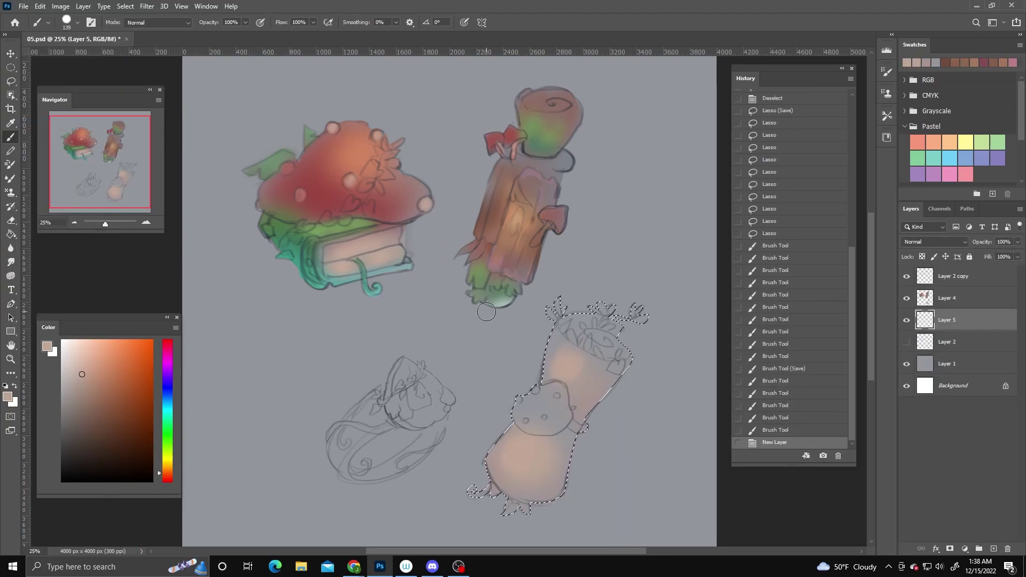
left_click(486, 312, "alt")
key("g")
left_click(599, 354)
key("ctrl+e")
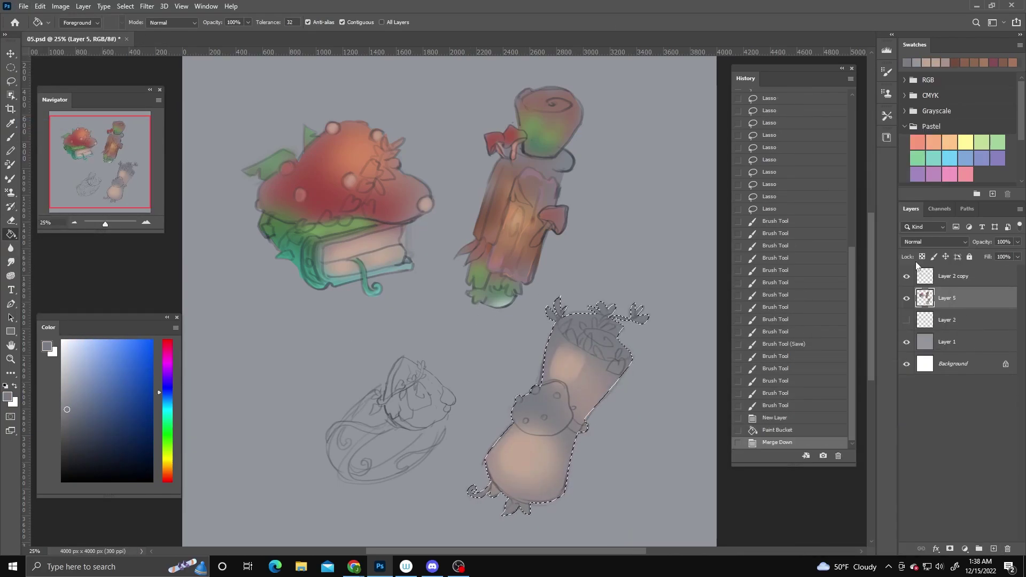
left_click(922, 256)
key("ctrl+d")
- Paint the pouch's mushroom head a deeper red-orange, deselect and save
key("b")
mouse_move(529, 401)
left_mouse_down()
mouse_move(561, 411)
mouse_move(556, 422)
mouse_move(548, 398)
mouse_move(556, 417)
left_mouse_up()
key("ctrl+z")
key("ctrl+z")
left_click(342, 200, "alt")
key("l")
mouse_move(515, 385)
left_mouse_down()
mouse_move(567, 427)
mouse_move(532, 401)
left_mouse_up()
key("b")
key("ctrl+d")
left_click(24, 5)
left_click(33, 129)
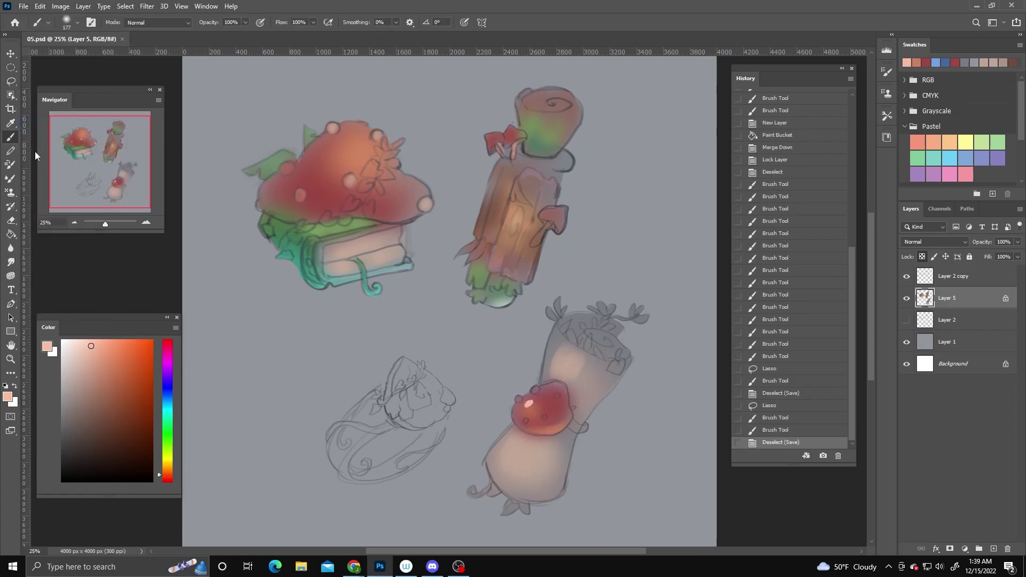
- Paint green leaves on the pouch's top and vines at its base, then save
left_click(487, 273, "alt")
left_click_drag(561, 321, 614, 331)
left_click_drag(588, 337, 620, 368)
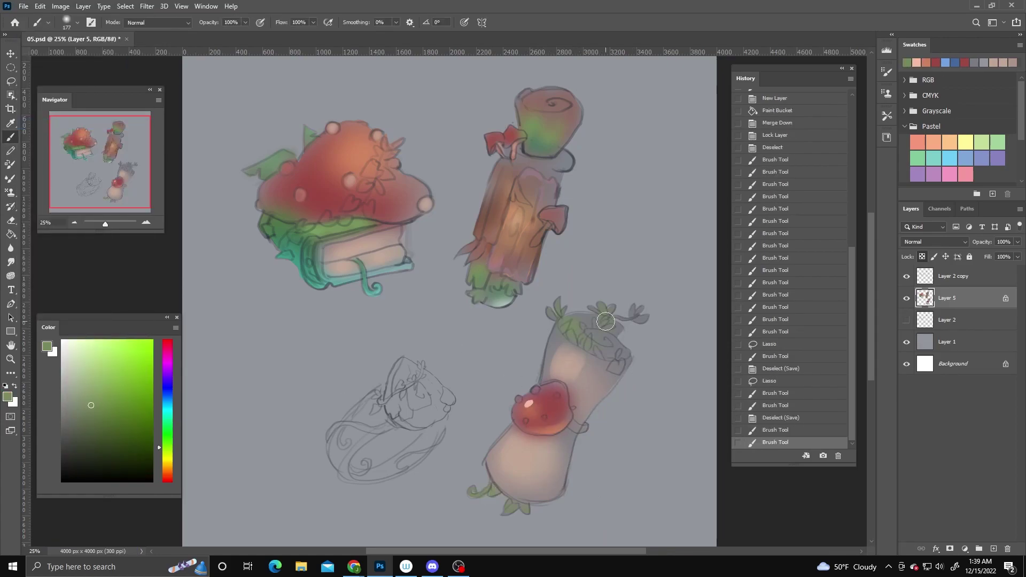
left_click_drag(476, 489, 486, 494)
left_click_drag(504, 502, 524, 507)
key("ctrl+s")
- Add small brown details to the pouch and pick a darker brown
left_click(525, 210, "alt")
right_click(623, 245)
left_click_drag(574, 425, 585, 430)
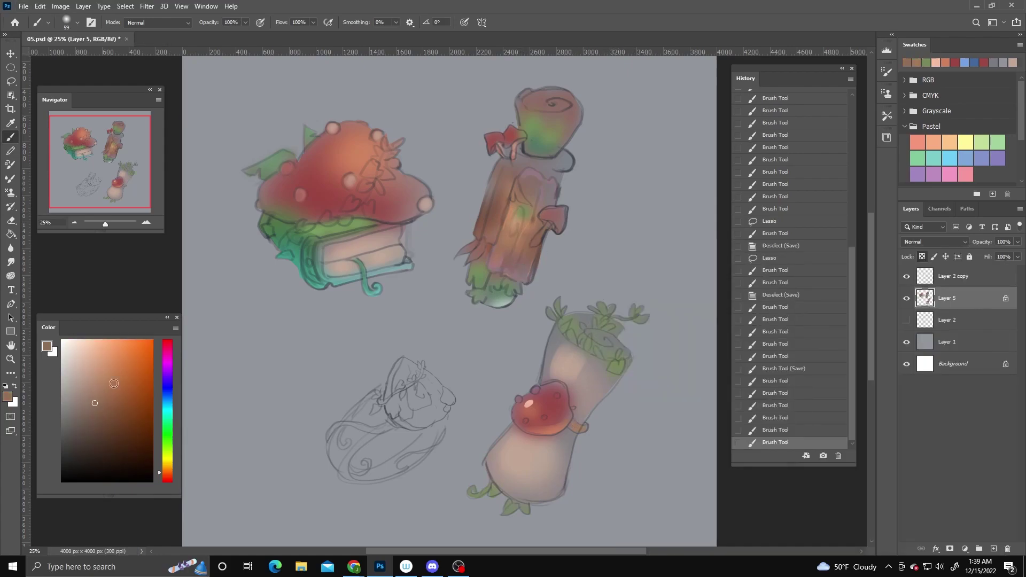
left_click(572, 425, "alt")
left_click(573, 424)
- Lasso the ring sketch, fill it with grey-blue and deselect
key("l")
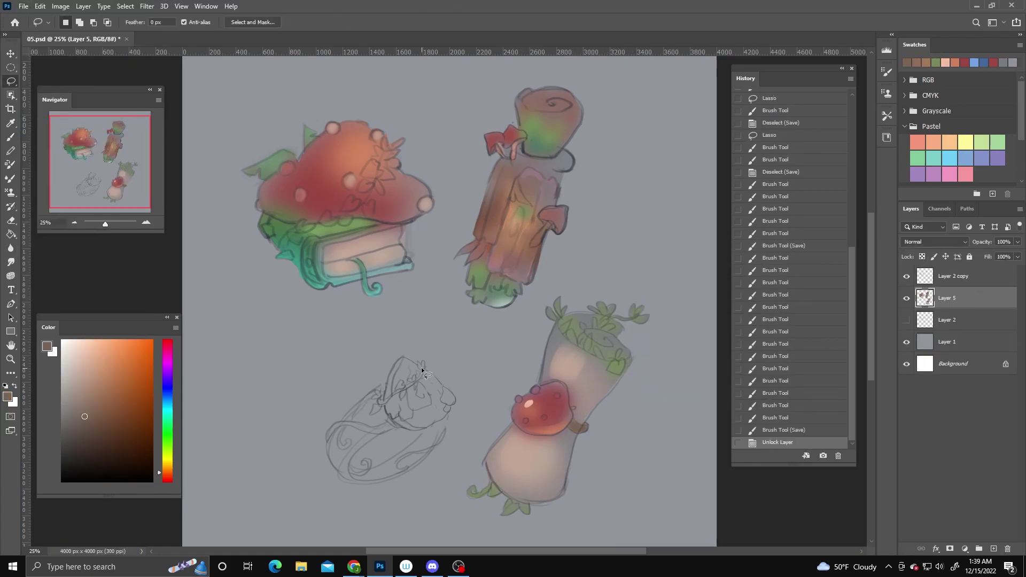
mouse_move(419, 367)
left_mouse_down()
mouse_move(408, 356)
mouse_move(414, 365)
mouse_move(350, 473)
left_mouse_up()
left_click_drag(370, 484, 336, 467)
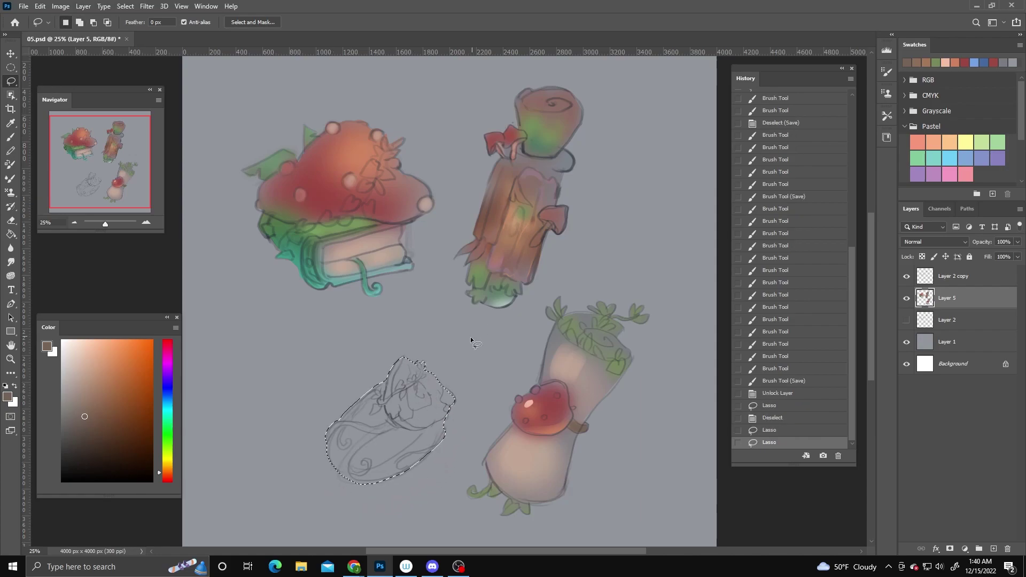
key("g")
left_click(470, 343, "alt")
left_click(465, 316)
key("ctrl+d")
- Paint a green vine around the ring's left side and dab darker green on the band
key("l")
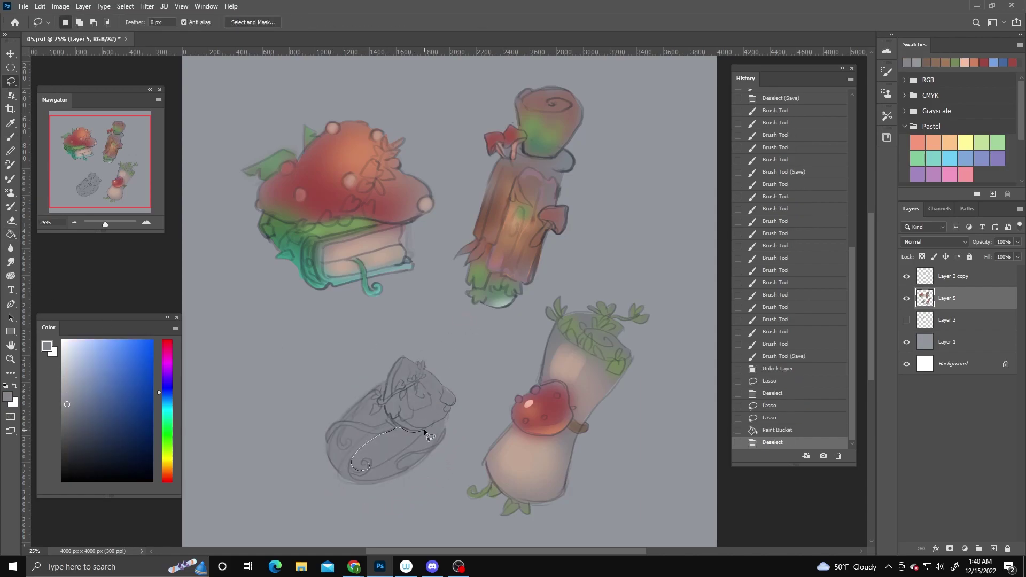
key("alt+Tab")
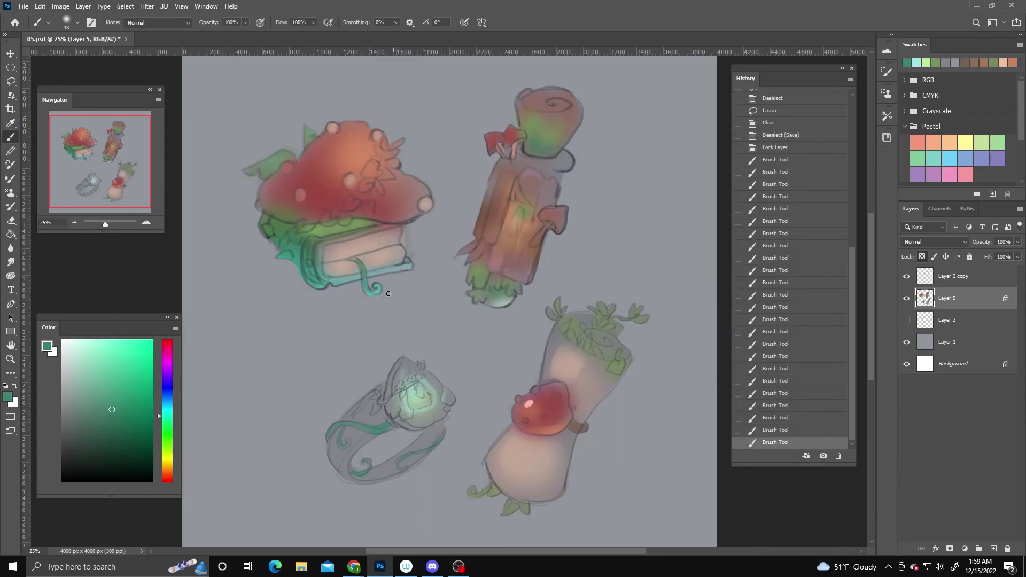
key("bracketleft")
key("bracketleft")
left_click_drag(334, 427, 365, 459)
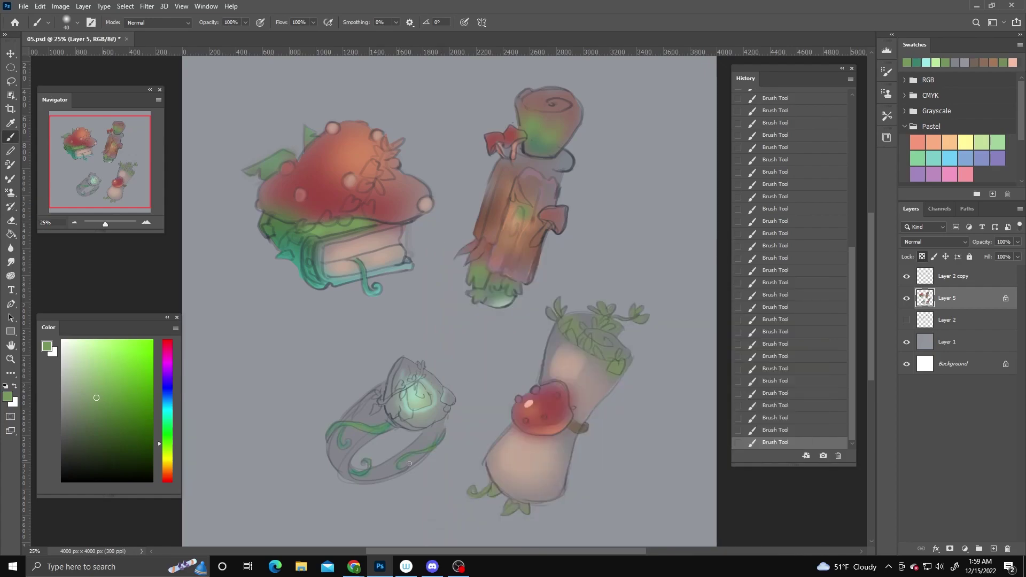
left_click(331, 428, "alt")
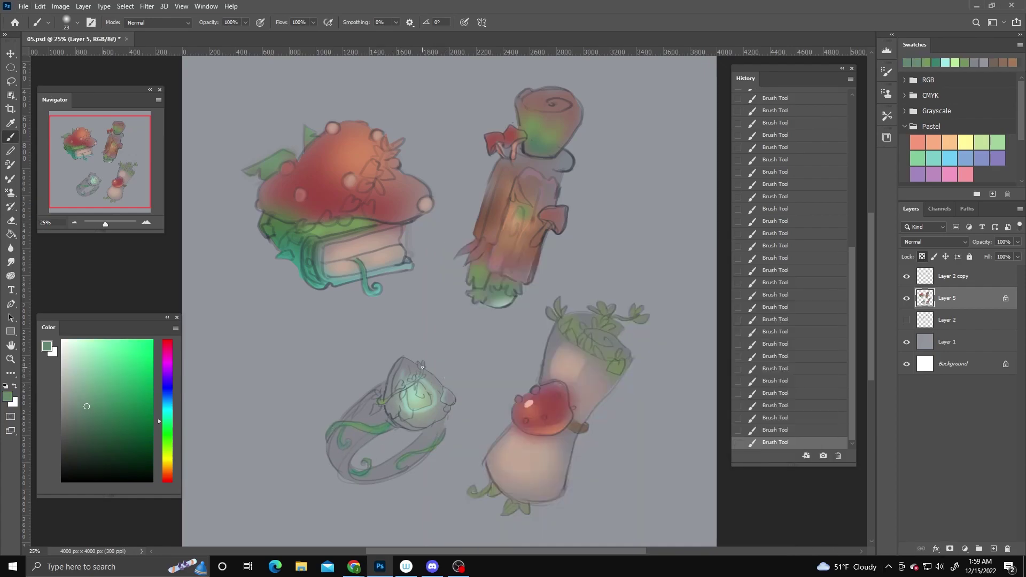
left_click(378, 409, "alt")
left_click(427, 405)
- Shade the ring's band in bluish grey and save
left_click(413, 404, "alt")
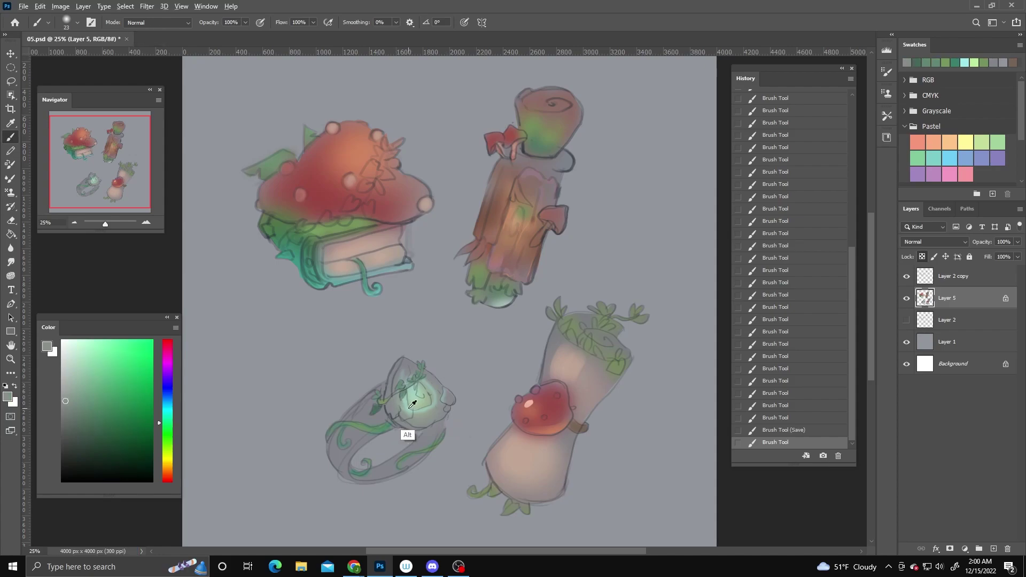
left_click(366, 427, "alt")
left_click_drag(367, 428, 411, 423)
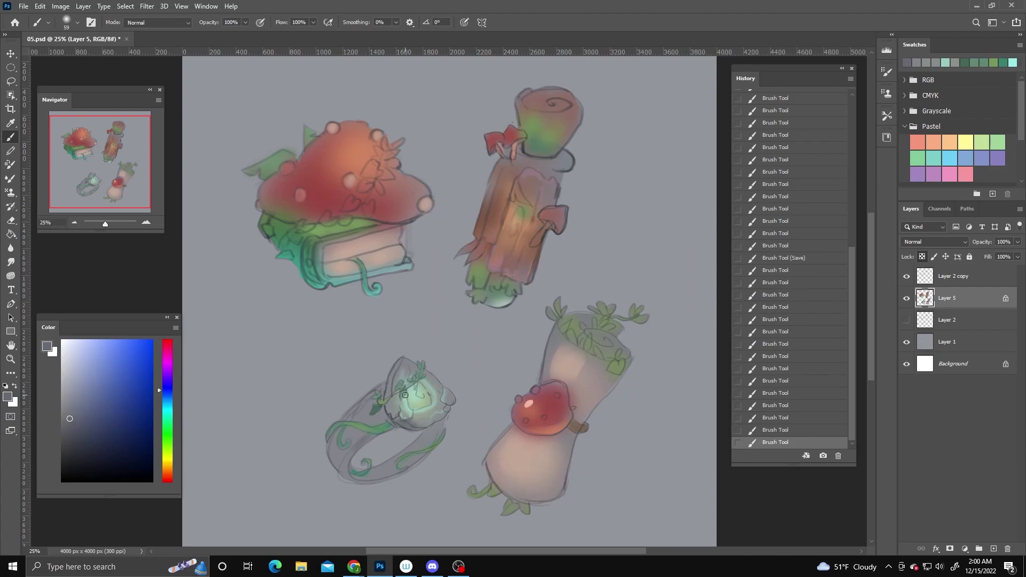
key("ctrl+d")
key("ctrl+s")
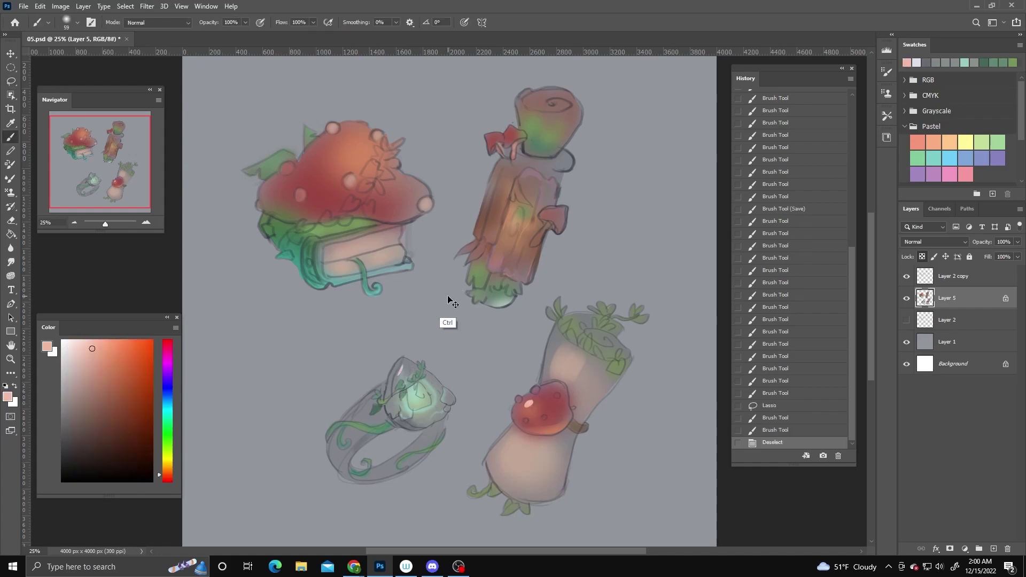
- Lasso the ring's gem and repaint it in mint green, then save
key("l")
mouse_move(396, 375)
left_mouse_down()
mouse_move(445, 392)
mouse_move(410, 378)
left_mouse_up()
key("b")
left_click(434, 391, "alt")
key("ctrl+d")
left_click(446, 391)
key("ctrl+d")
key("ctrl+s")
- Lasso a small spot on the book's mushroom cap and paint a pink highlight inside it
key("l")
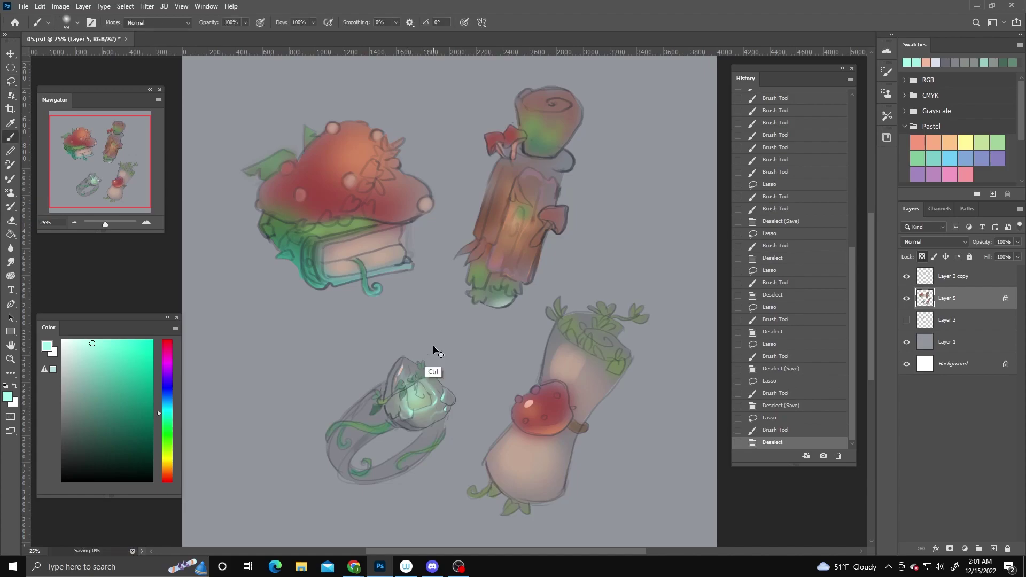
key("b")
left_click(410, 378)
key("ctrl+d")
left_click_drag(527, 259, 531, 267)
left_click(531, 419, "alt")
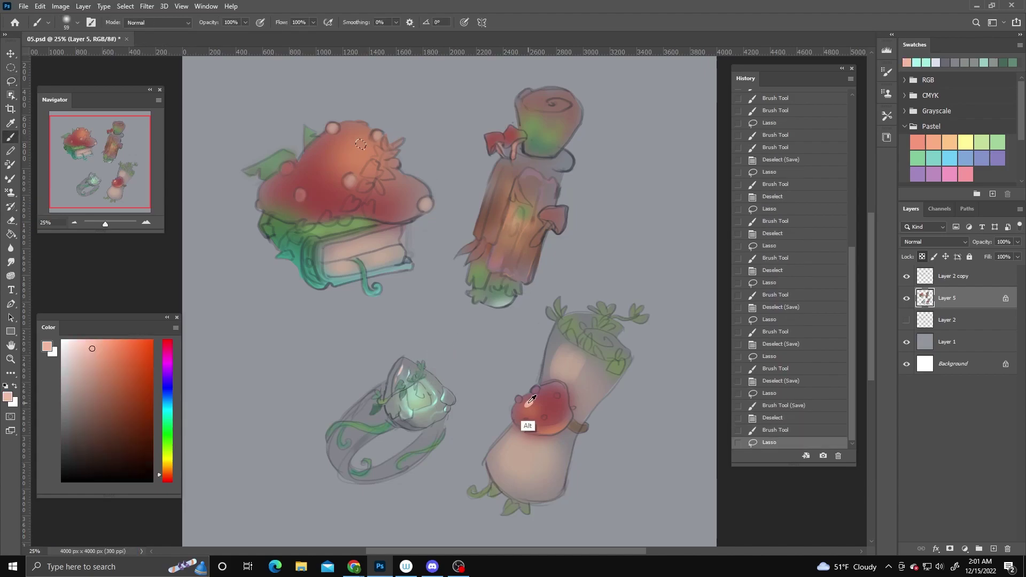
key("b")
left_click_drag(357, 140, 363, 146)
key("ctrl+d")
- Brush green leafy strokes along the right side of the mushroom cap
left_click(348, 203, "alt")
key("ctrl+s")
mouse_move(344, 200)
left_mouse_down()
mouse_move(397, 221)
mouse_move(356, 206)
mouse_move(396, 140)
left_mouse_up()
left_click(296, 276, "alt")
key("bracketright")
left_click_drag(393, 155, 389, 165)
mouse_move(376, 169)
left_mouse_down()
mouse_move(376, 202)
mouse_move(368, 188)
left_mouse_up()
- Add fine light-green leaf details on the cap with a small brush and save
right_click(406, 220)
right_click(429, 202)
right_click(422, 183)
left_click_drag(356, 160, 354, 153)
key("ctrl+s")
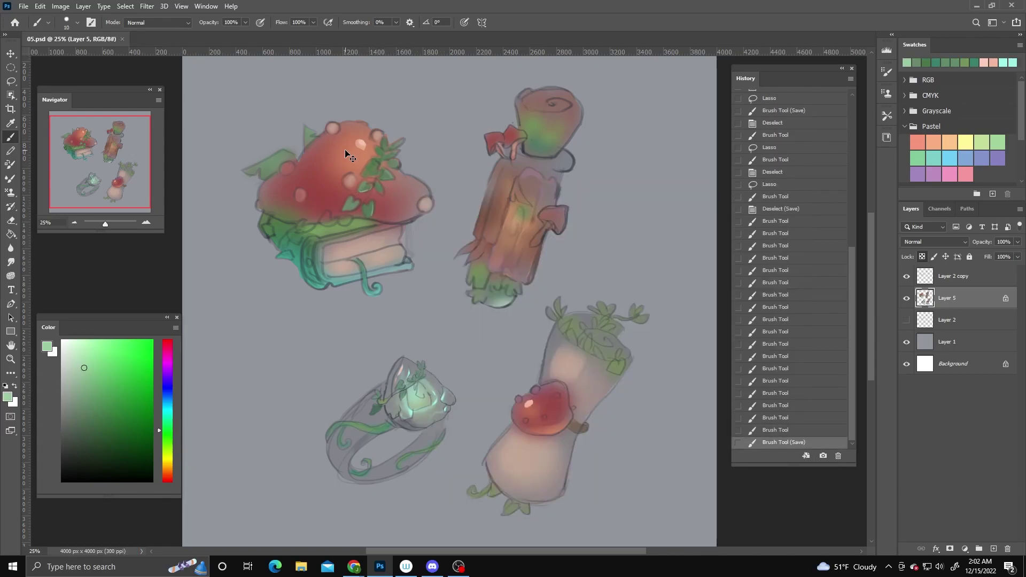
key("ctrl+minus")
key("ctrl+minus")
key("ctrl+minus")
key("ctrl+plus")
key("alt+bracketright")
key("slash")
right_click(436, 241)
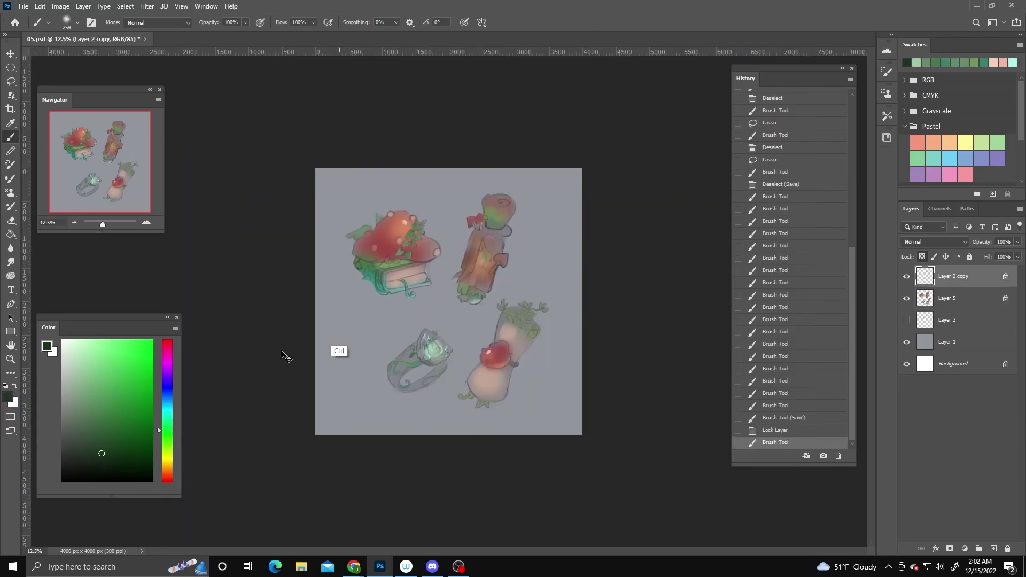
- Paint dark maroon strokes over the items and save
key("ctrl+z")
mouse_move(374, 235)
left_mouse_down()
mouse_move(398, 221)
mouse_move(412, 247)
left_mouse_up()
left_click(485, 219, "alt")
left_click_drag(513, 337, 516, 334)
key("ctrl+s")
- Apply a Curves adjustment to Layer 5, darkening shadows and brightening highlights
left_click(1005, 297)
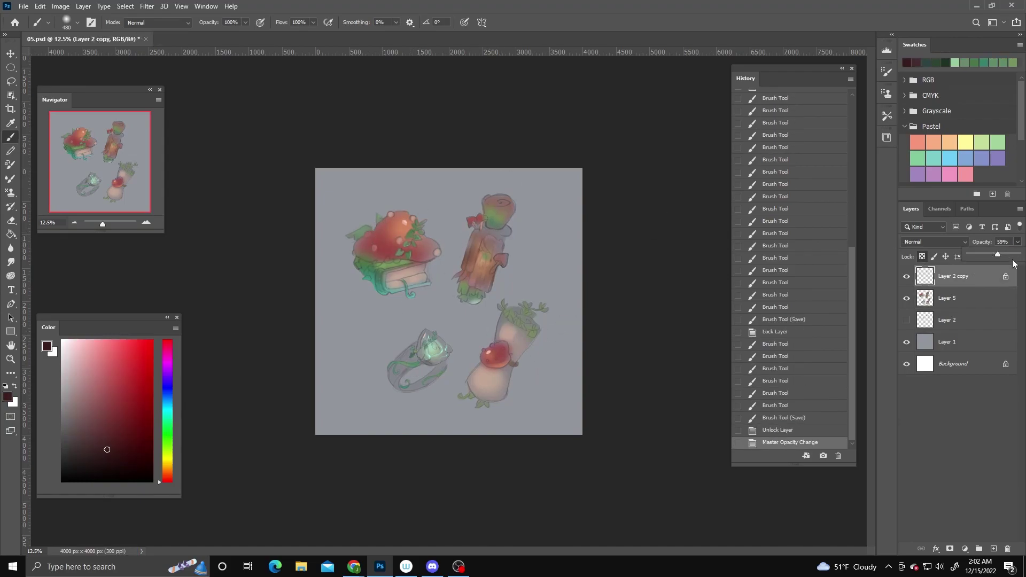
left_click(1006, 276)
left_click(947, 297)
left_click(60, 6)
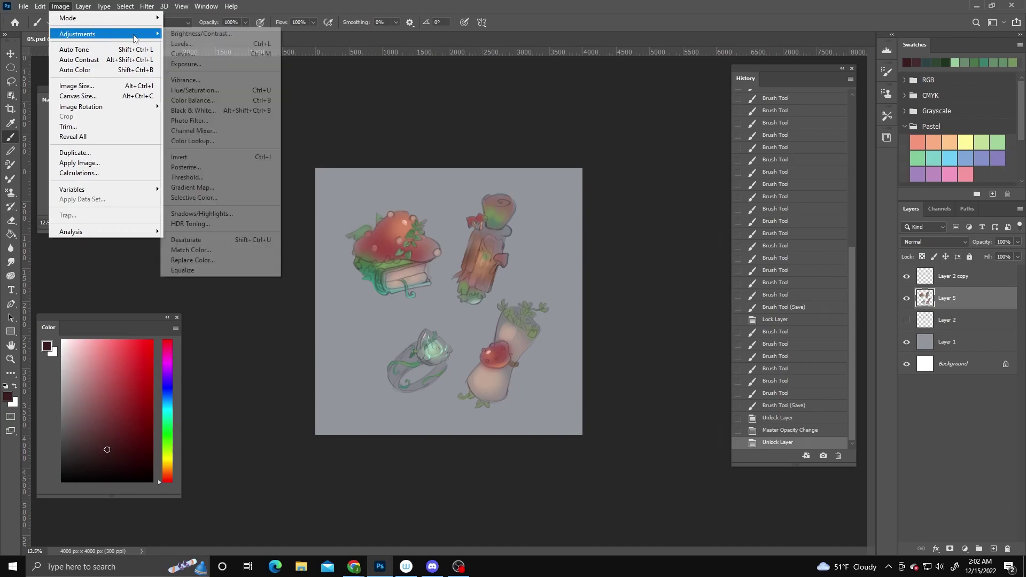
left_click(187, 58)
left_click_drag(708, 230, 708, 235)
left_click(756, 177)
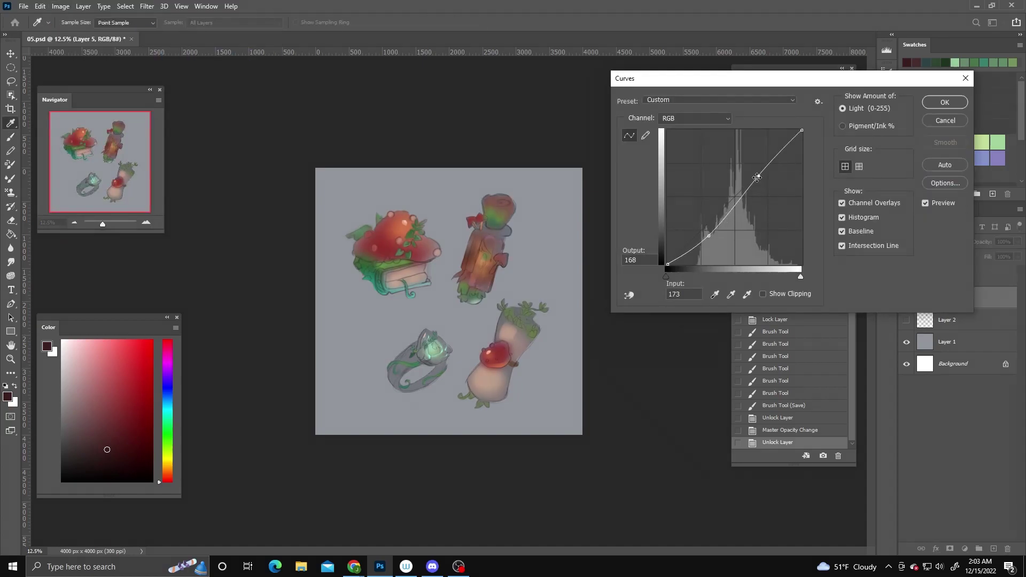
left_click(944, 102)
- Erase the stray white patch below the strawberry book and save
left_click(953, 276)
key("e")
right_click(399, 243)
left_click(388, 285)
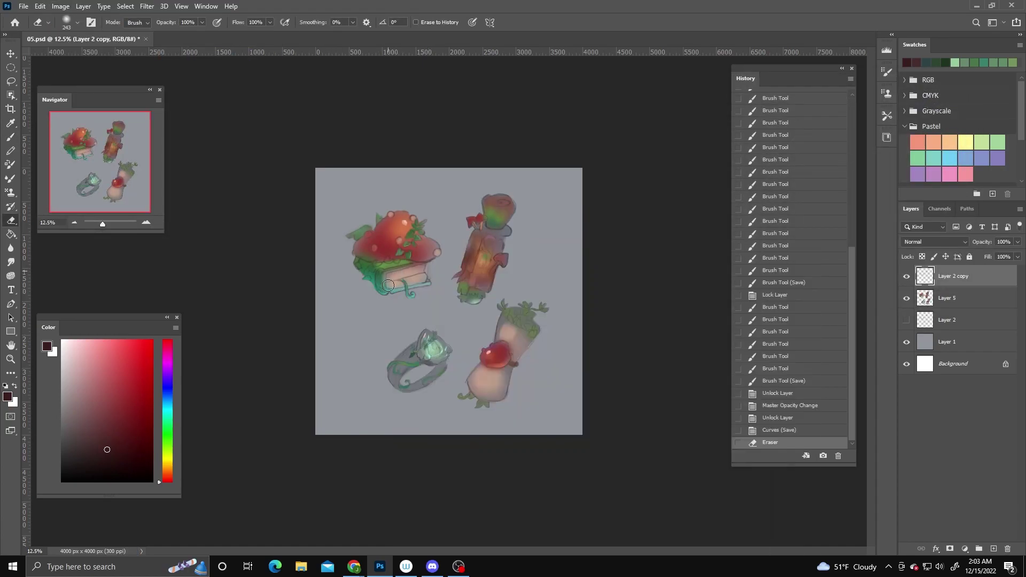
left_click_drag(415, 307, 428, 308)
left_click(506, 272)
key("ctrl+s")
- Merge the painted layer down into the items and duplicate the merged layer
right_click(957, 277)
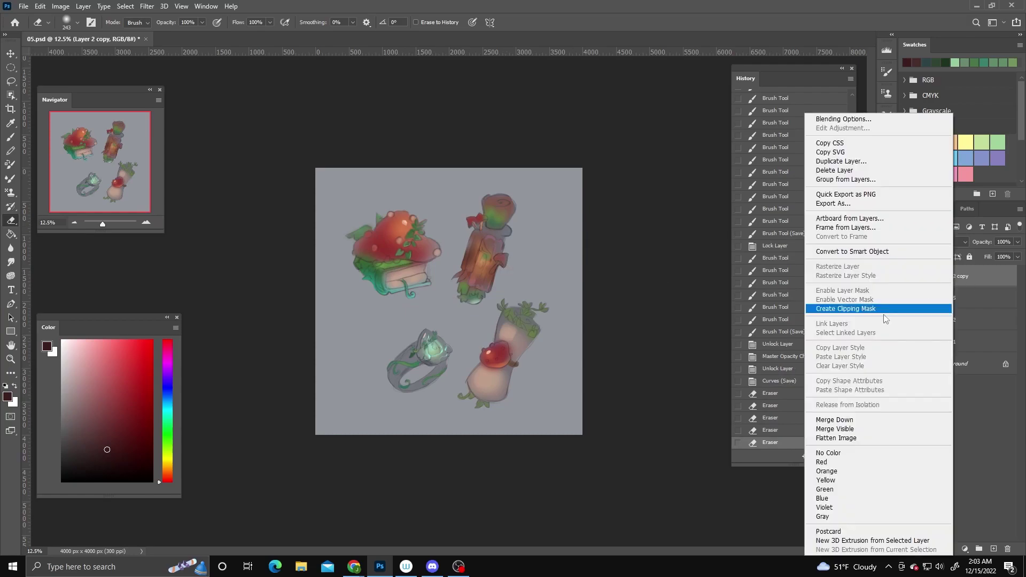
left_click(883, 309)
key("ctrl+z")
right_click(957, 276)
left_click(839, 420)
key("ctrl+j")
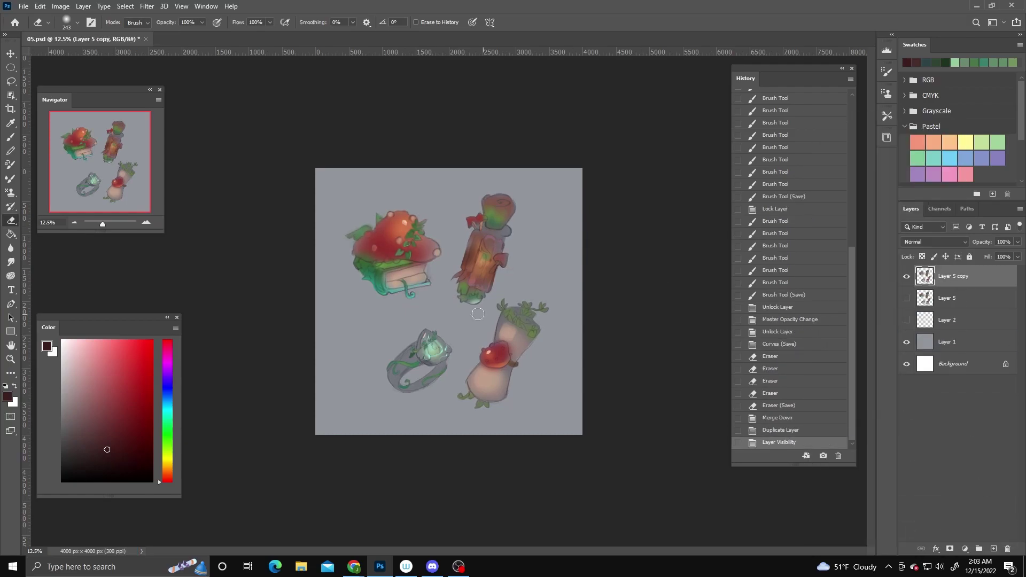
- Lasso the ring and move it further to the right
key("l")
left_click_drag(409, 316, 406, 318)
key("ctrl+t")
key("Return")
key("v")
left_click_drag(427, 362, 438, 361)
key("ctrl+s")
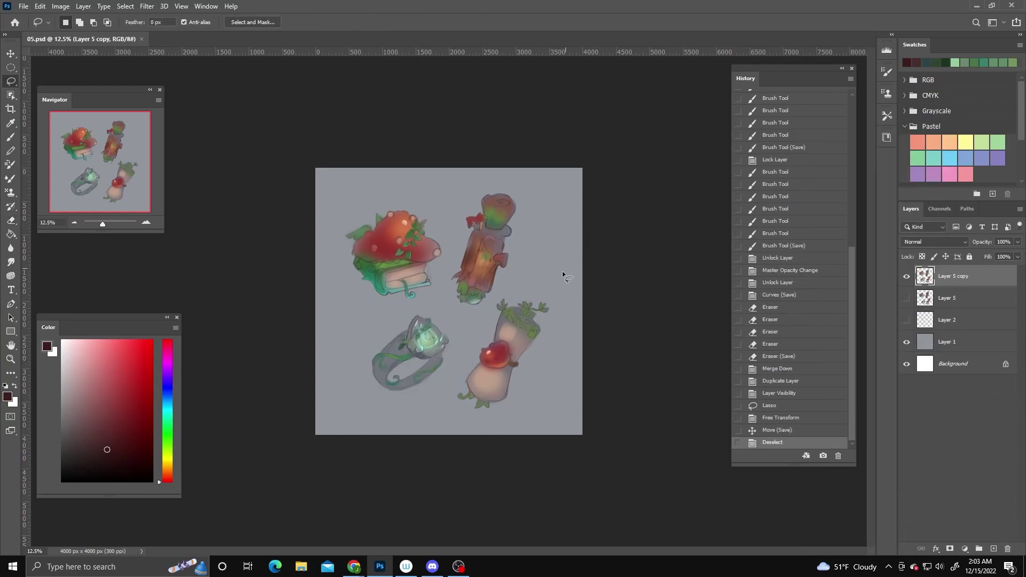
key("ctrl+d")
- Shift Layer 1's background to warm grey with Hue/Saturation −70, then add a clipped empty layer
left_click(60, 5)
left_click(204, 95)
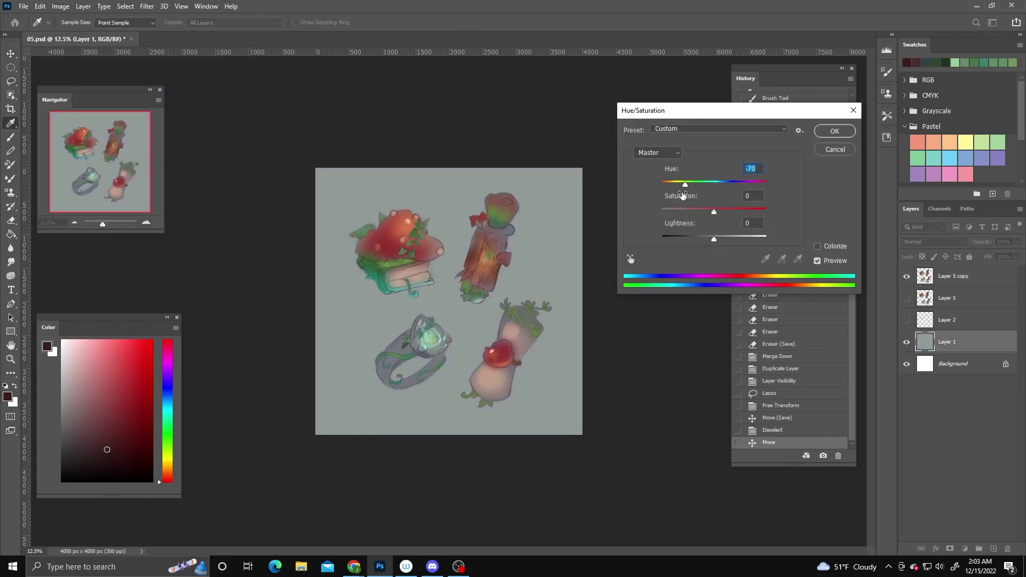
left_click(840, 134)
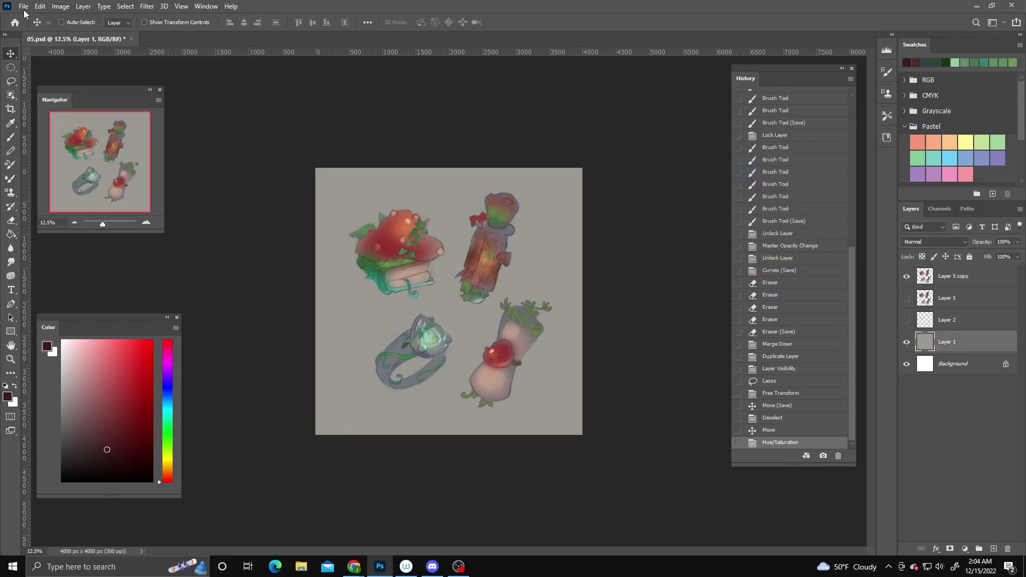
key("ctrl+s")
key("ctrl+shift+alt+n")
key("ctrl+alt+g")
key("ctrl+minus")
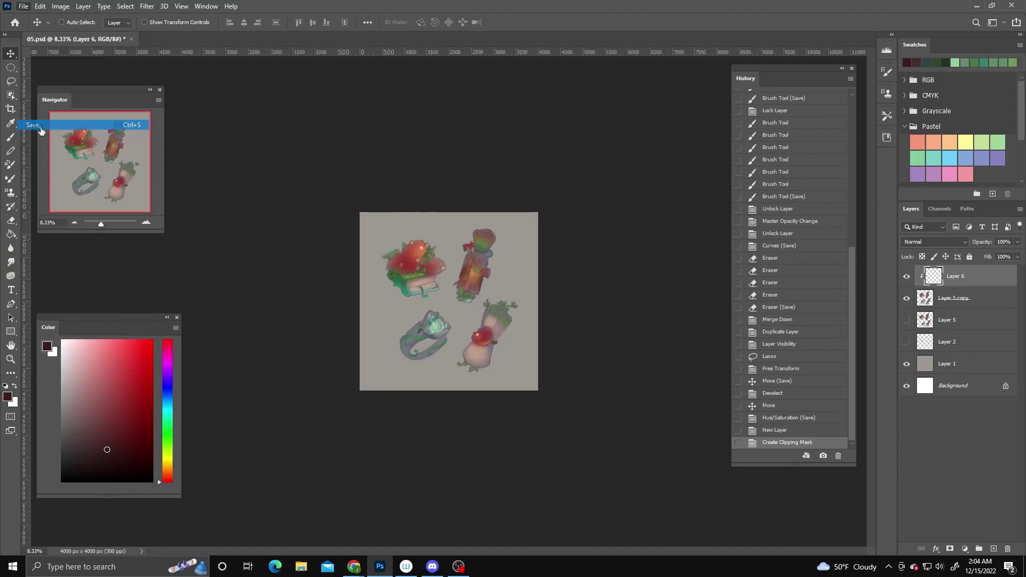
- Choose a smaller textured brush and dab foliage-green leaves near the scroll's base
key("ctrl+plus")
key("ctrl+plus")
key("ctrl+plus")
key("b")
left_click(488, 282, "alt")
right_click(540, 240)
key("Escape")
left_click(488, 283)
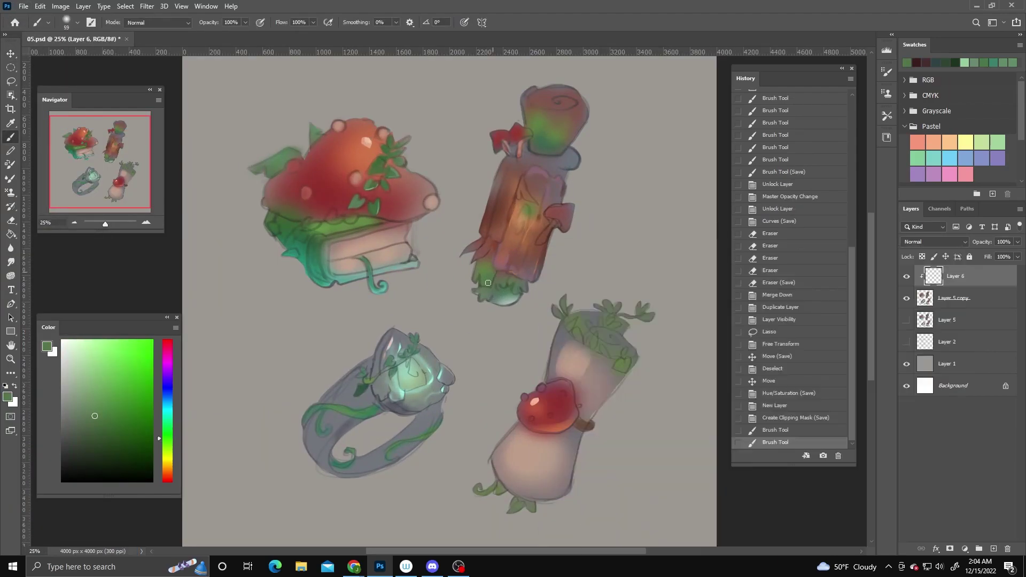
right_click(572, 242)
double_click(830, 389)
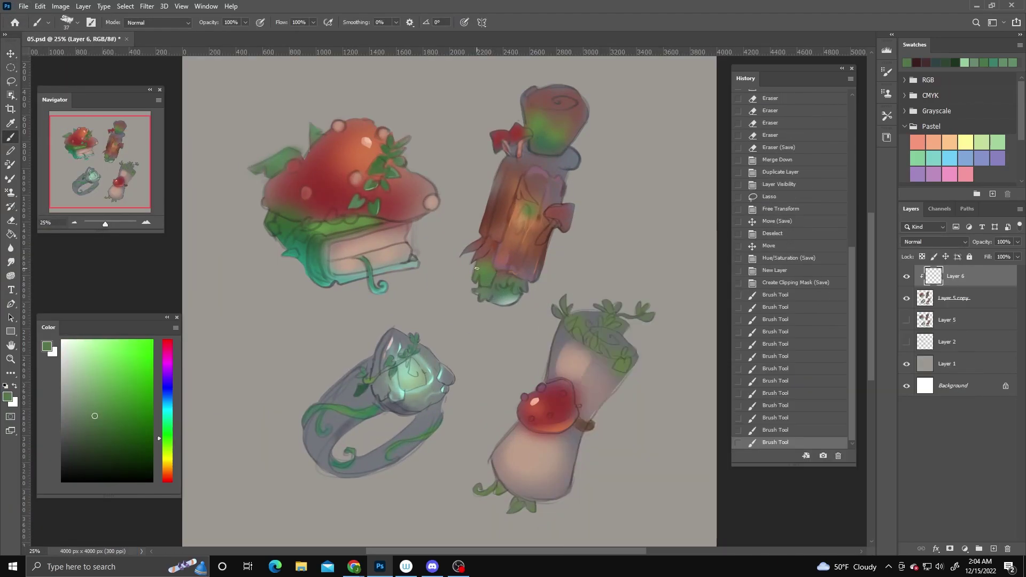
left_click(488, 283)
left_click(502, 305)
left_click(502, 300, "alt")
left_click(506, 299)
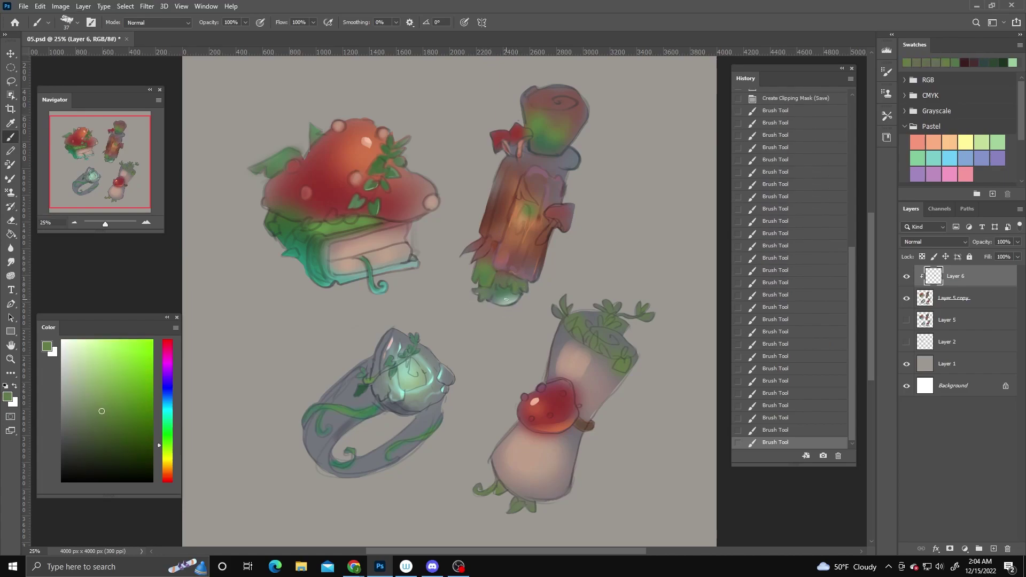
- Sample several other green shades, ending on a brighter green, and save
right_click(505, 299)
key("Escape")
left_click(488, 294, "alt")
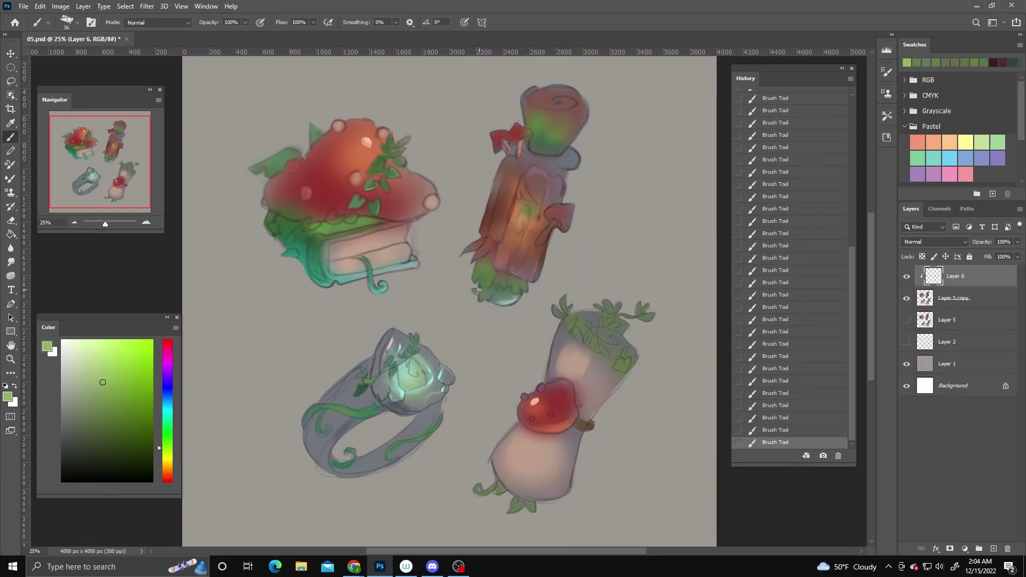
left_click(484, 263, "alt")
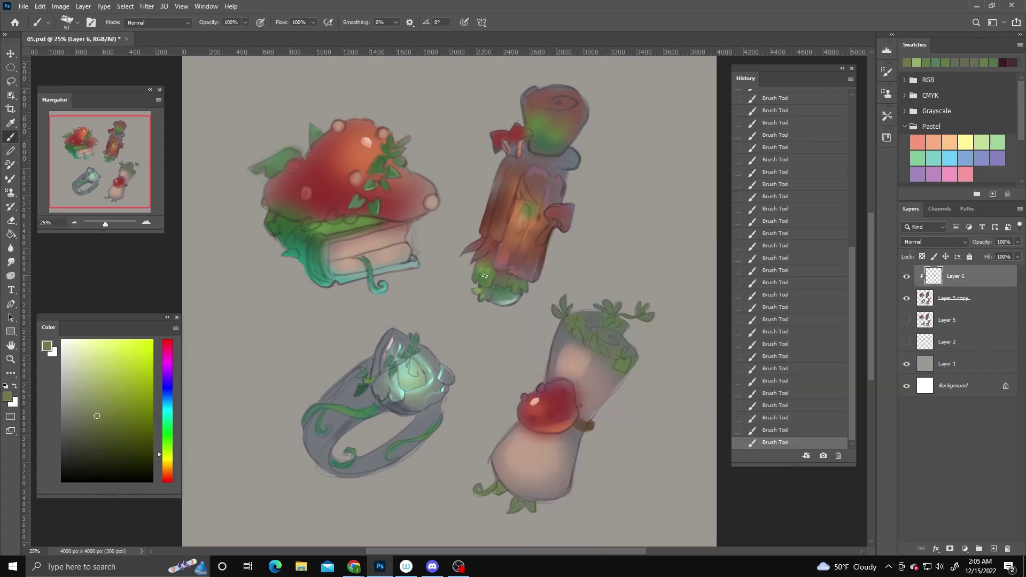
right_click(526, 264)
key("Escape")
left_click(476, 265, "alt")
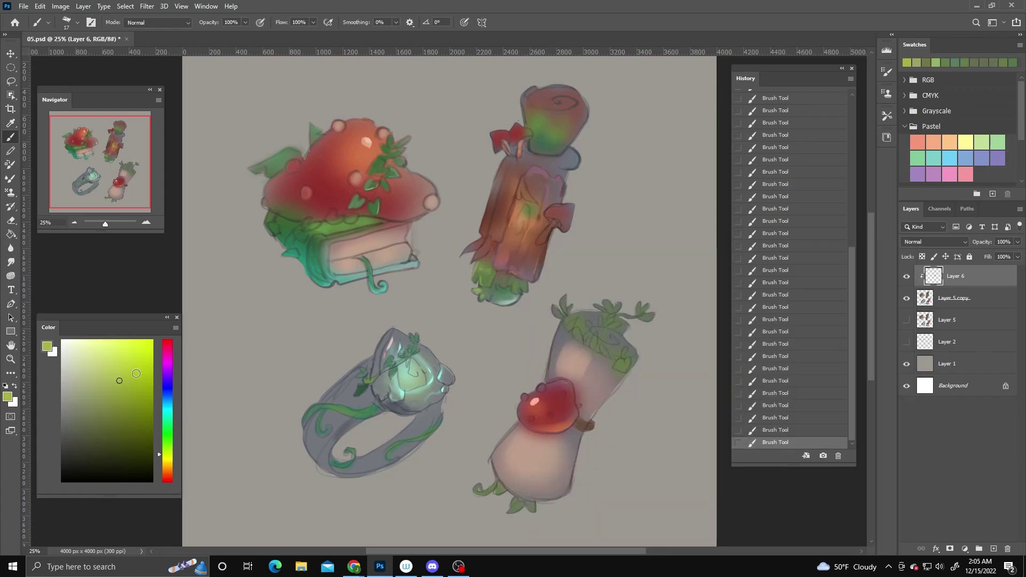
left_click(136, 373)
key("ctrl+s")
- Paint brown wood tones onto the scroll with an enlarged brush and save
left_click(512, 184, "alt")
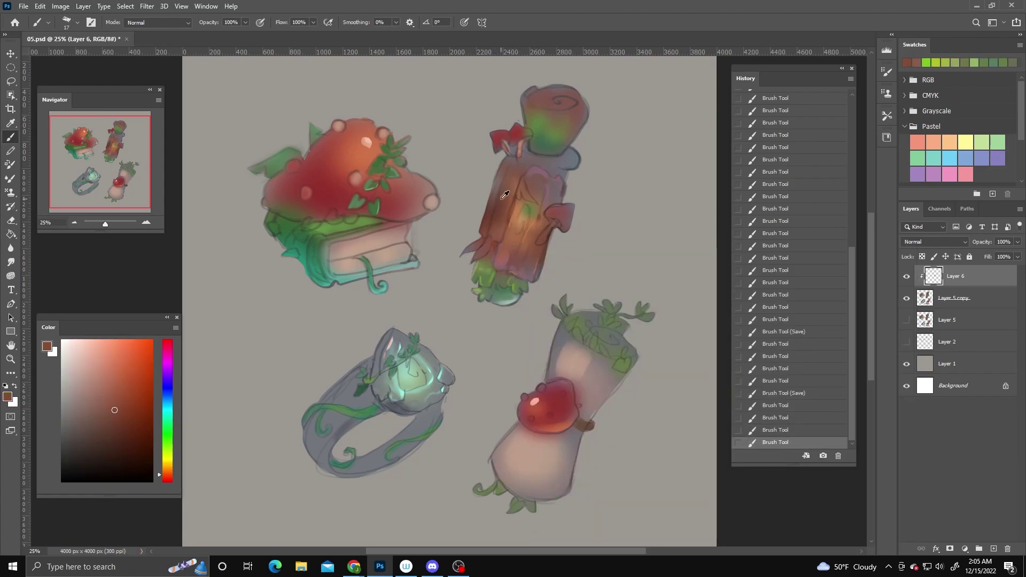
right_click(550, 204)
left_click(791, 339)
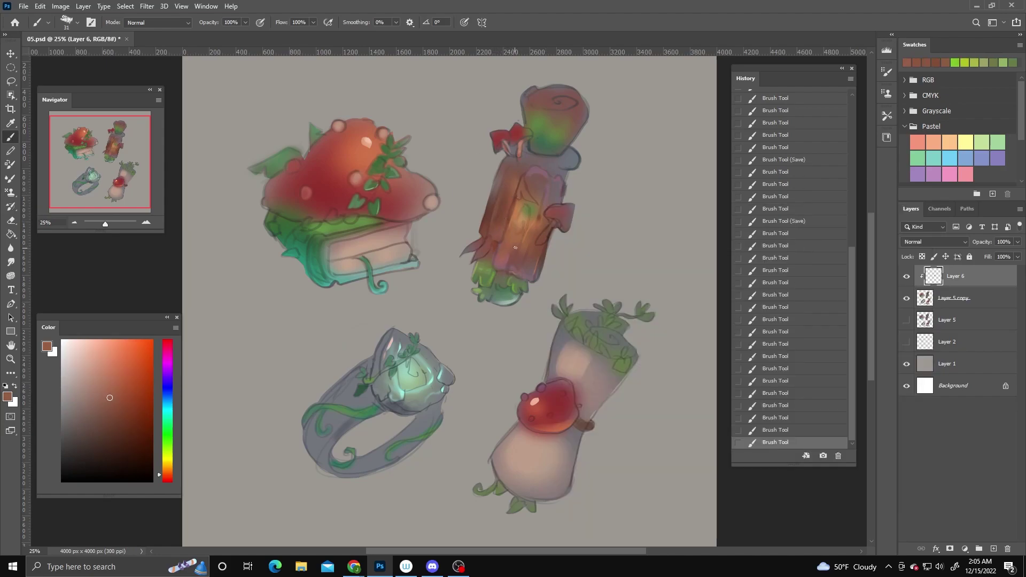
left_click(513, 283, "alt")
left_click_drag(513, 283, 518, 241)
key("ctrl+s")
left_click(534, 210, "alt")
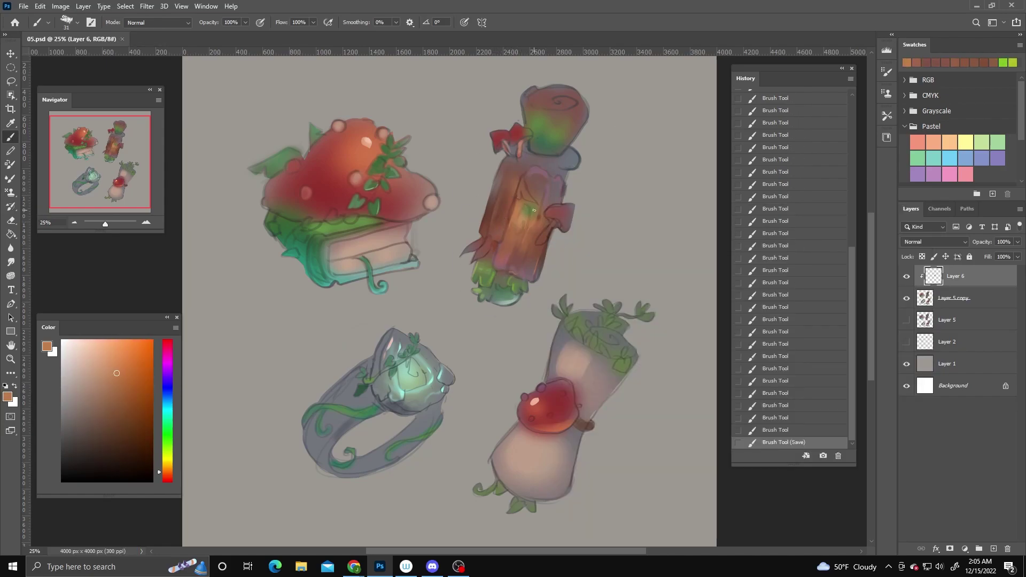
- Paint a thin muted-green vine stroke up the scroll, undoing a follow-up change
left_click(491, 280, "alt")
left_click_drag(531, 204, 521, 181)
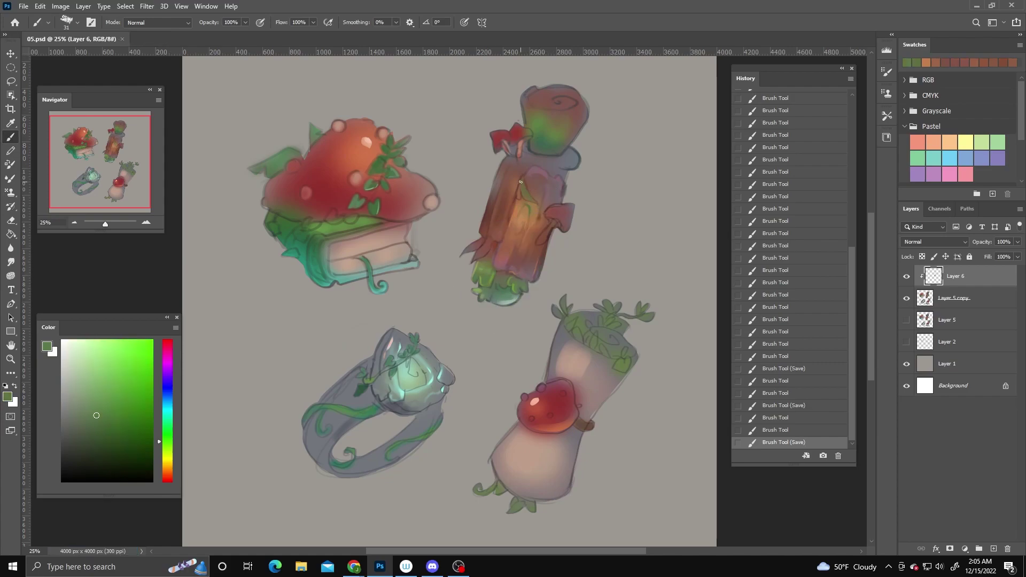
key("bracketleft")
key("bracketleft")
key("bracketleft")
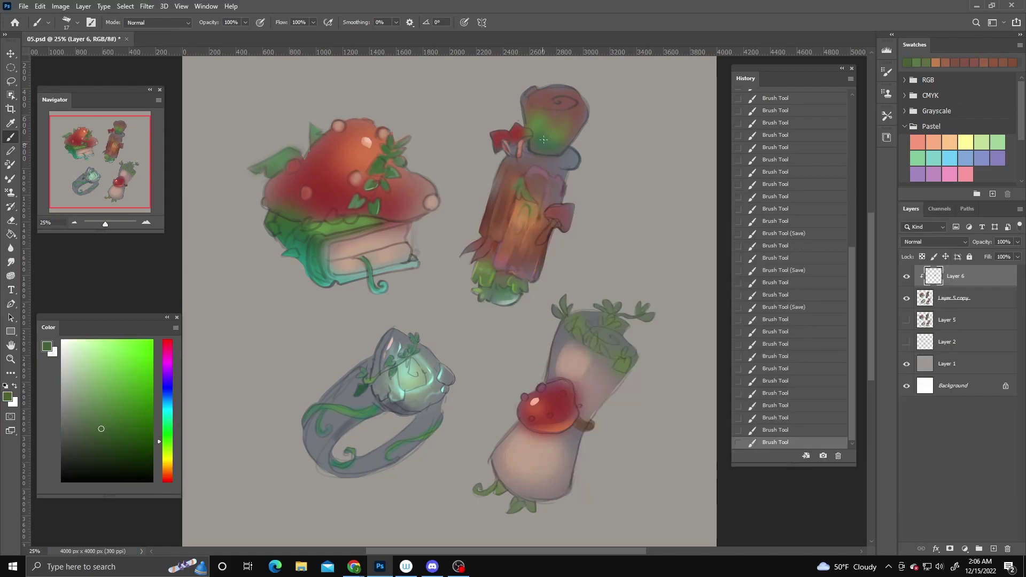
left_click(537, 210, "alt")
right_click(536, 210)
left_click(831, 379)
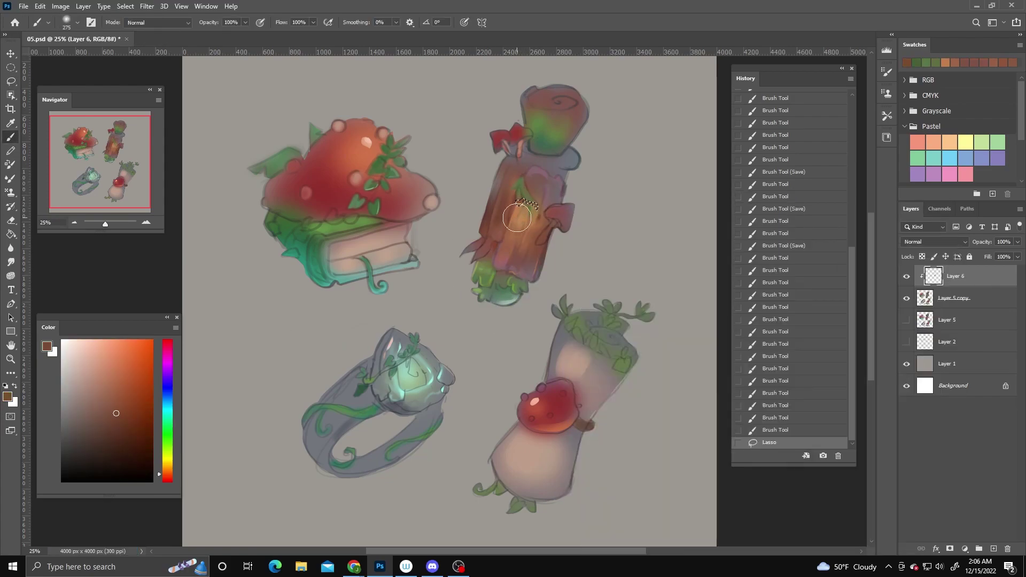
key("ctrl+z")
key("ctrl+z")
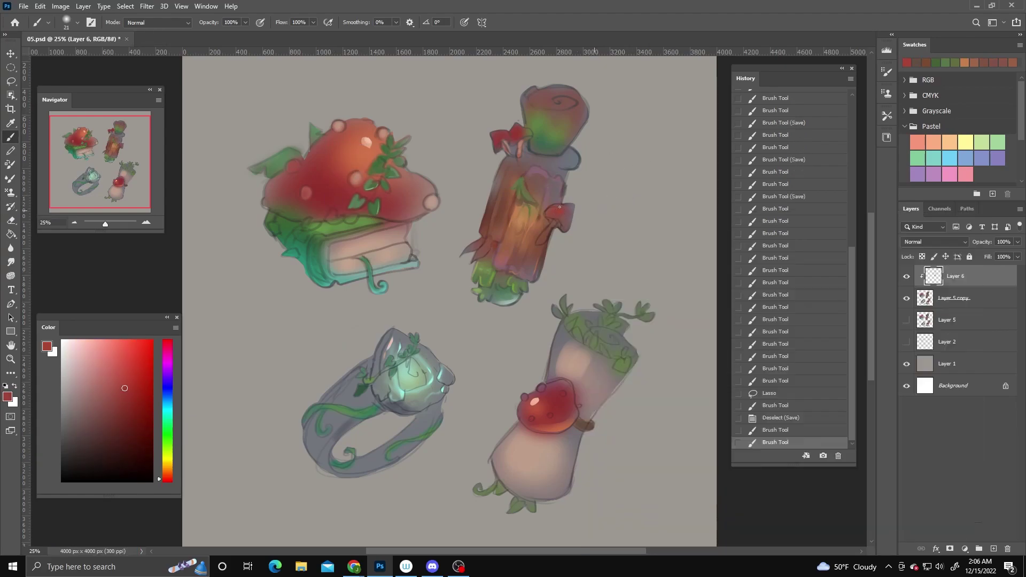
key("l")
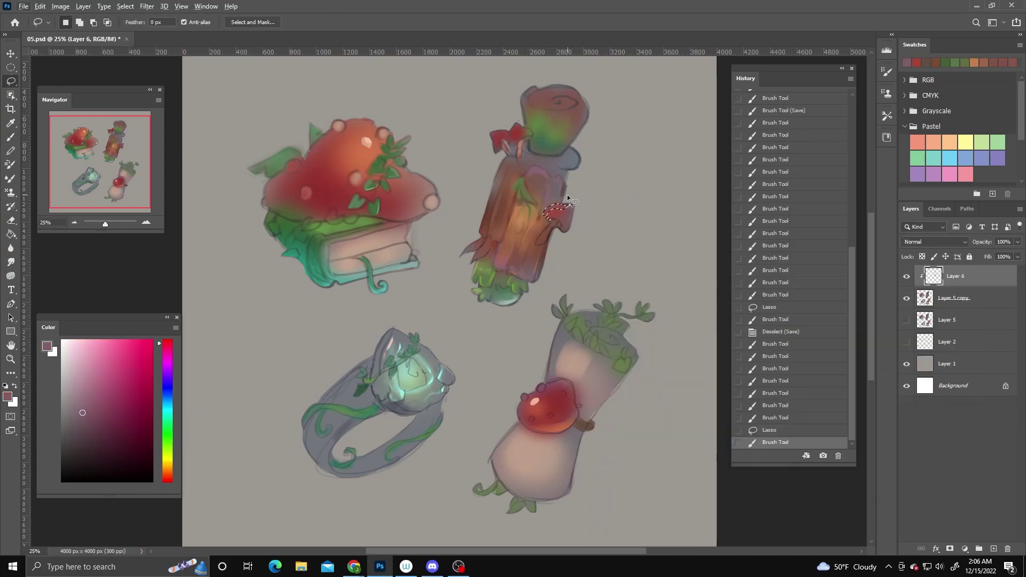
- Sample a red and dab highlights onto the small mushroom on the scroll's side
left_click(558, 211)
key("ctrl+d")
key("l")
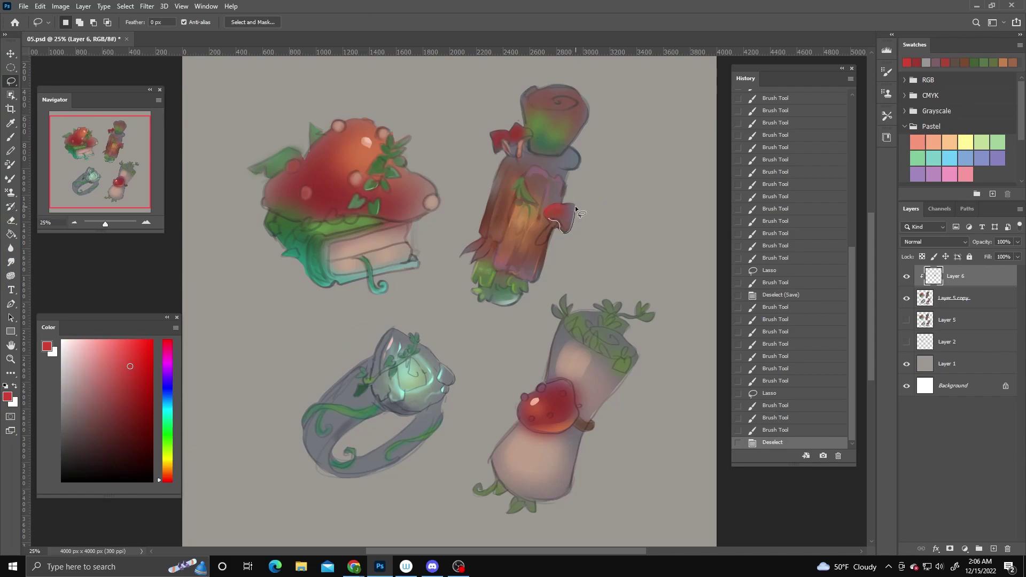
key("b")
right_click(583, 208)
right_click(581, 199)
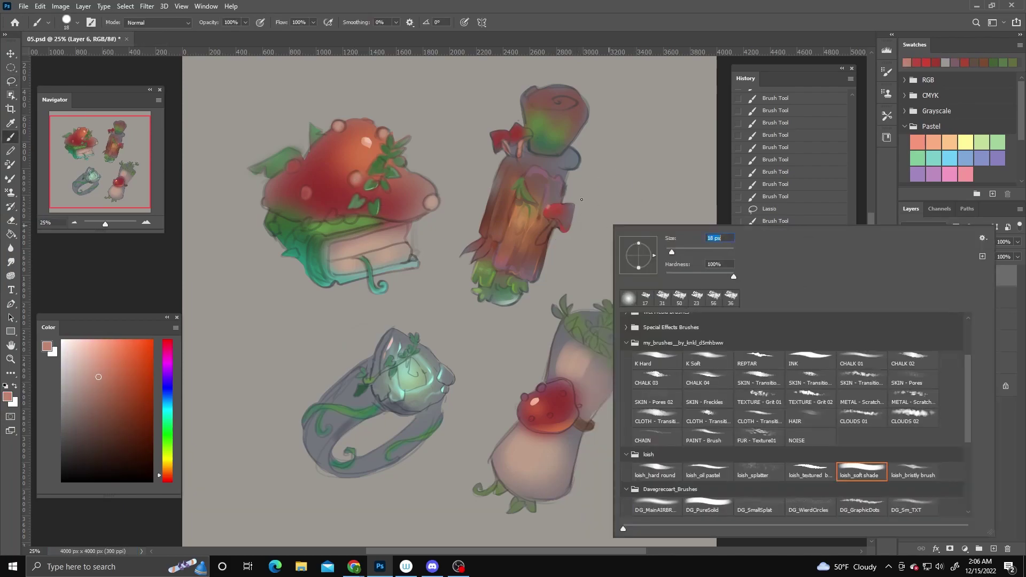
key("Escape")
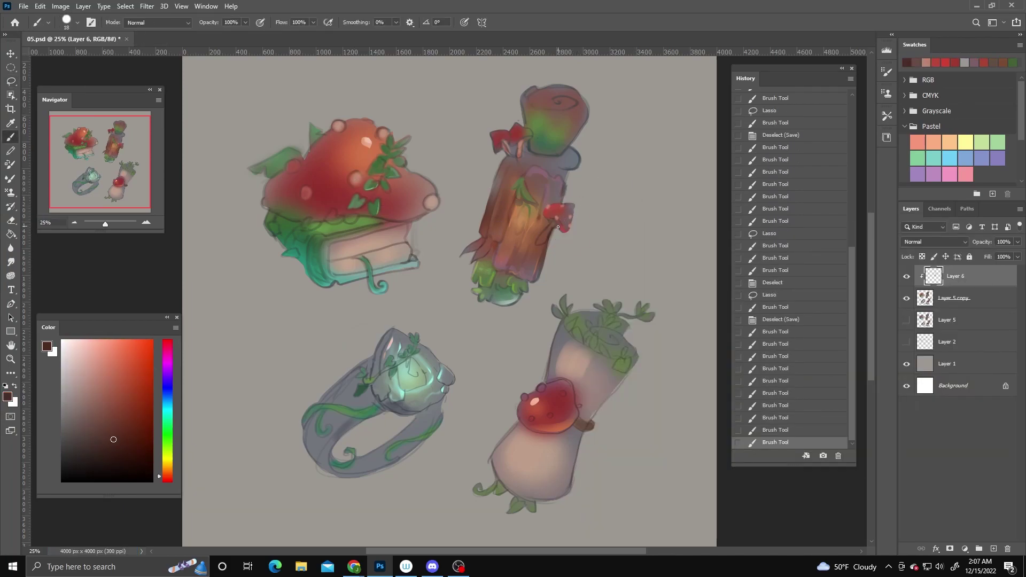
left_click(537, 255, "alt")
left_click(561, 214)
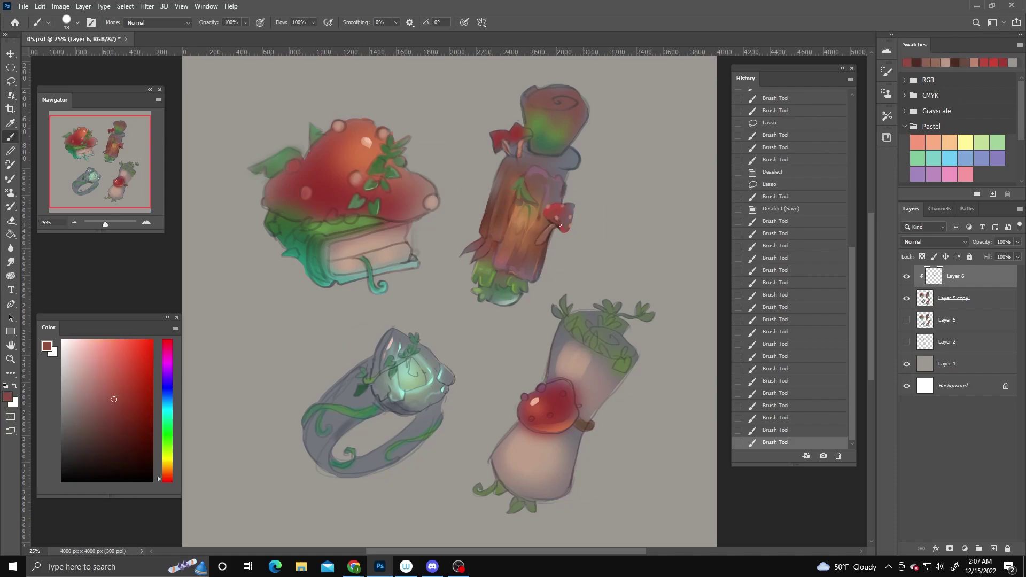
left_click(570, 208)
- Dab lighter-red accents onto the small mushroom with a smaller brush
left_click(553, 213, "alt")
left_click(549, 214)
key("bracketleft")
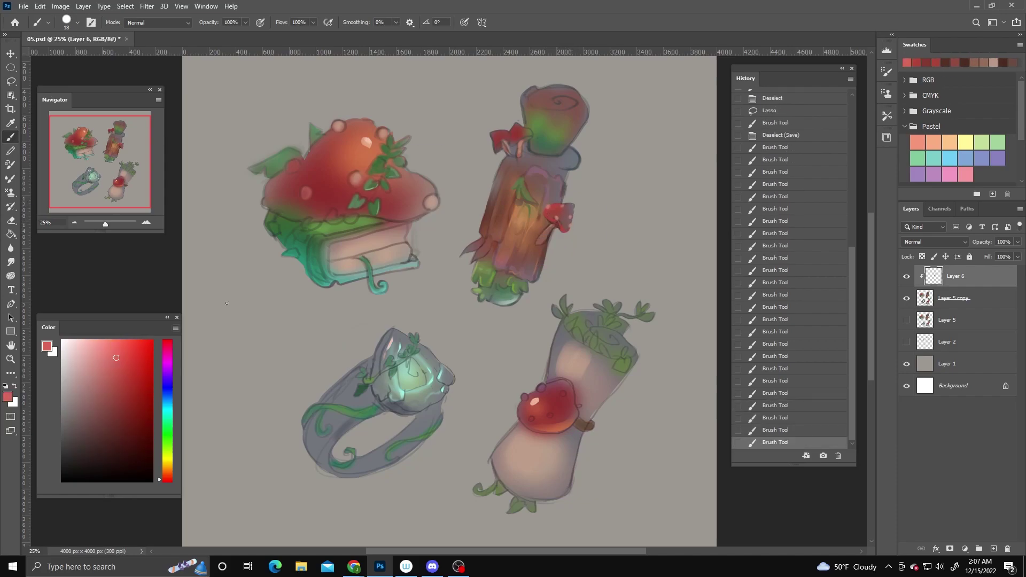
left_click(544, 214)
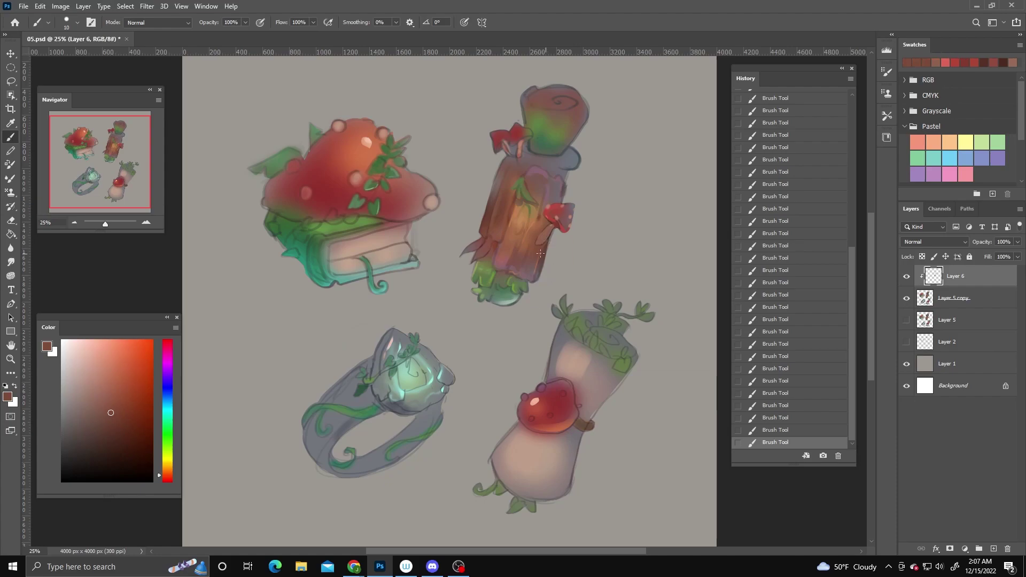
right_click(585, 209)
- Paint a glossy silver collar on the scroll's neck with sampled greys and a light highlight
double_click(834, 455)
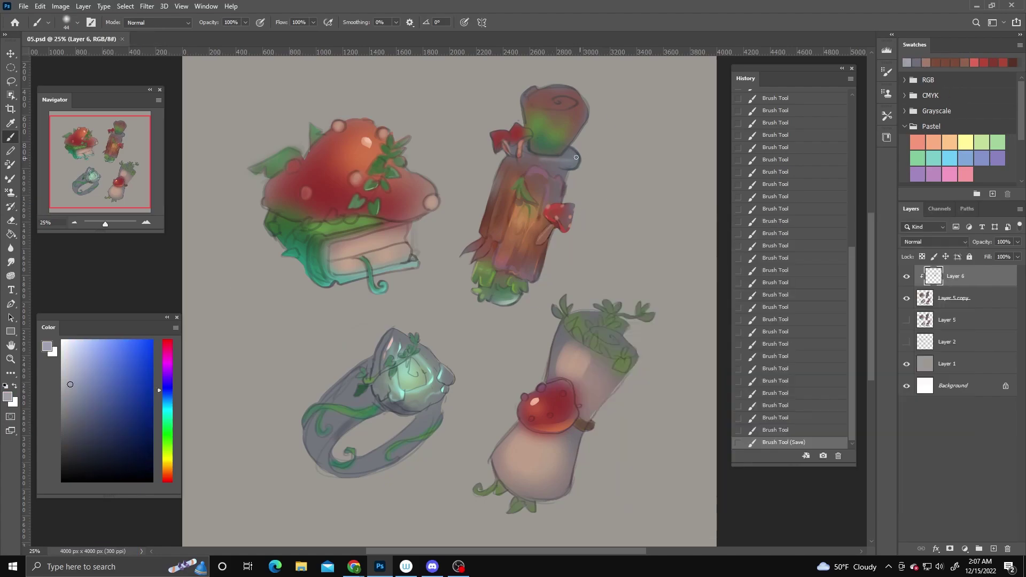
left_click(565, 154, "alt")
right_click(580, 203)
double_click(642, 542)
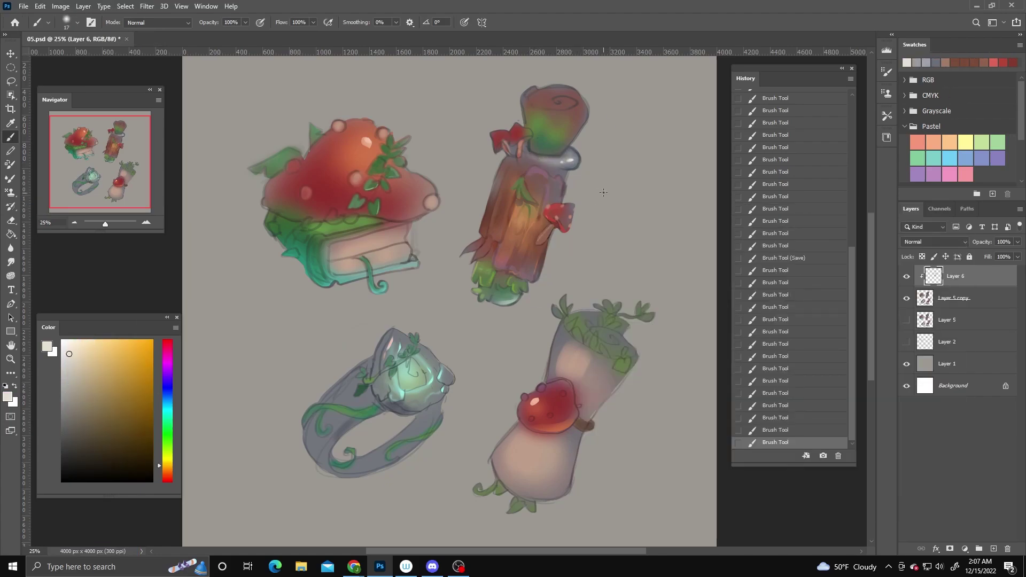
left_click_drag(556, 160, 526, 158)
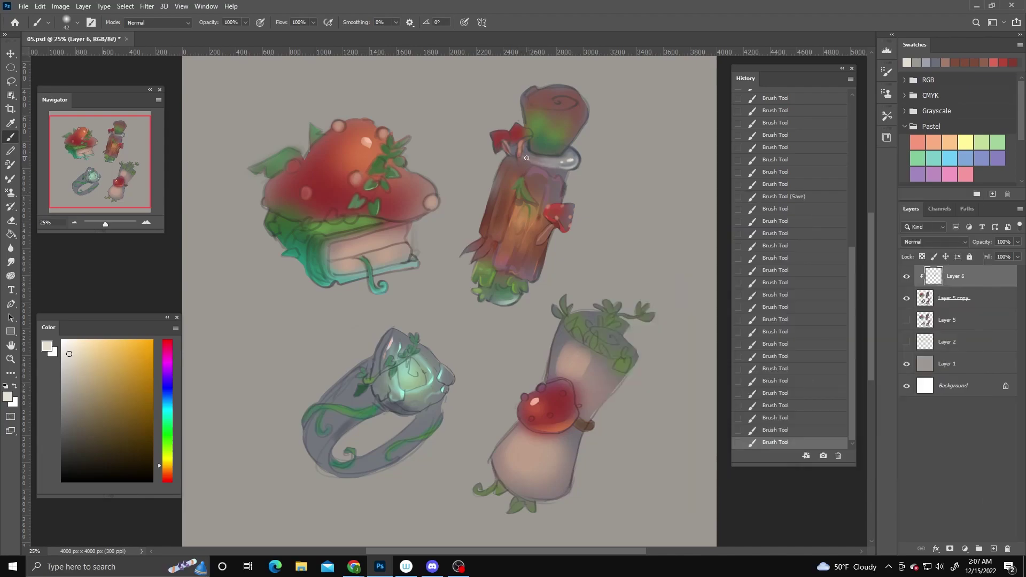
left_click(556, 169, "alt")
left_click(576, 157, "alt")
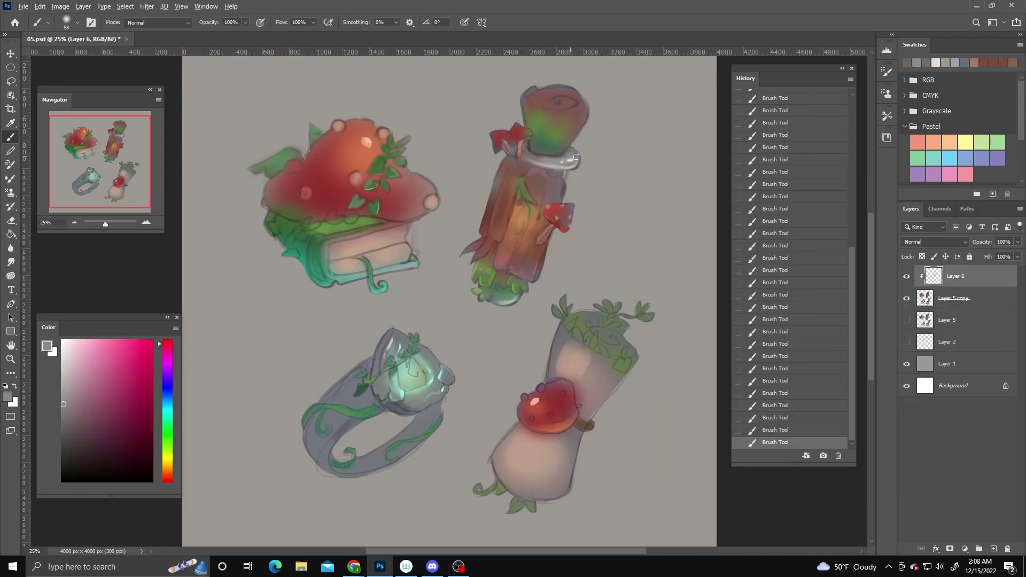
left_click_drag(576, 157, 563, 155)
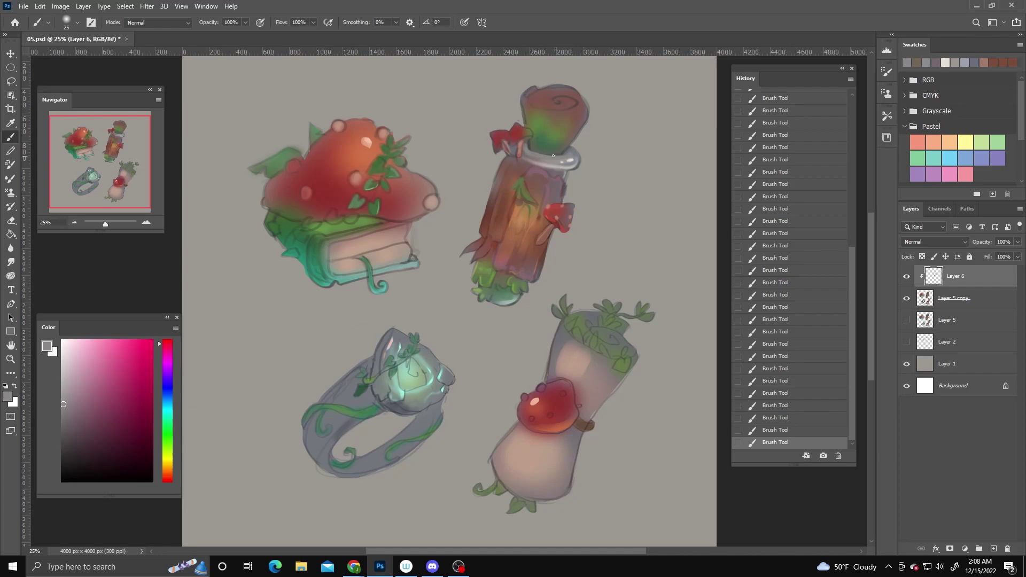
- Choose a dark crimson red and paint small mushrooms under the scroll's cap, saving the file
left_click(547, 259, "alt")
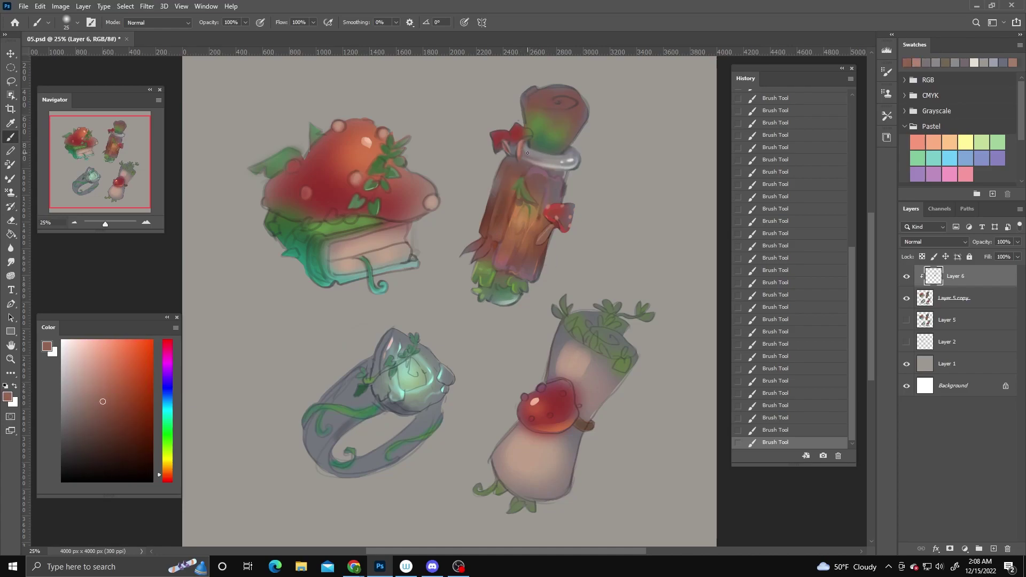
left_click(496, 151, "alt")
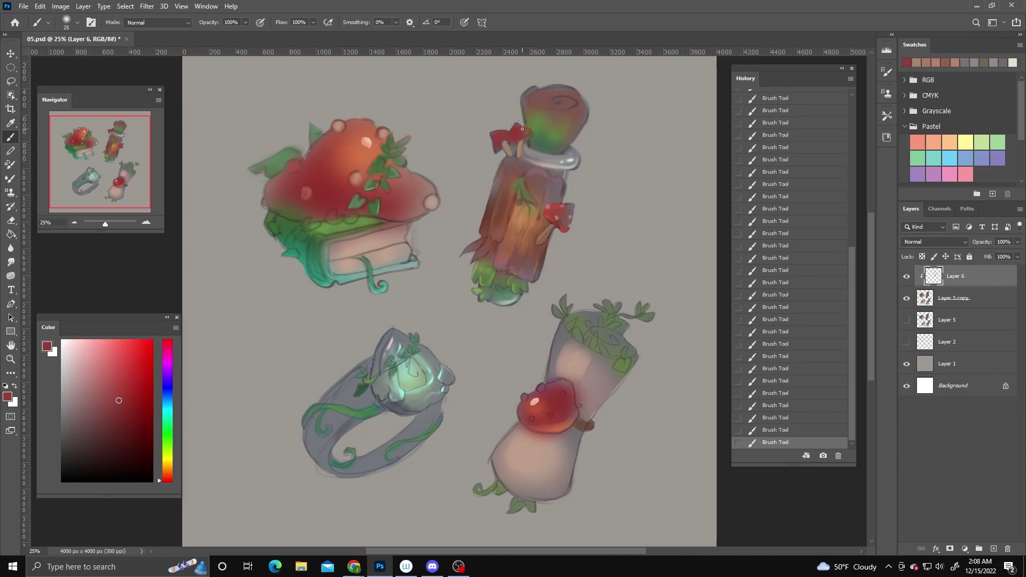
left_click(529, 138, "alt")
key("ctrl+s")
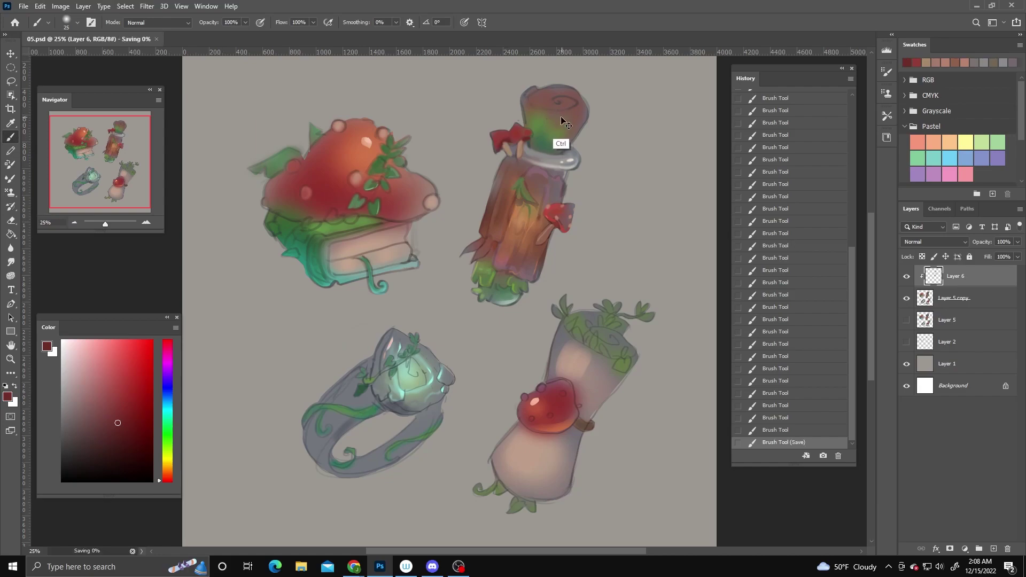
left_click(510, 133, "alt")
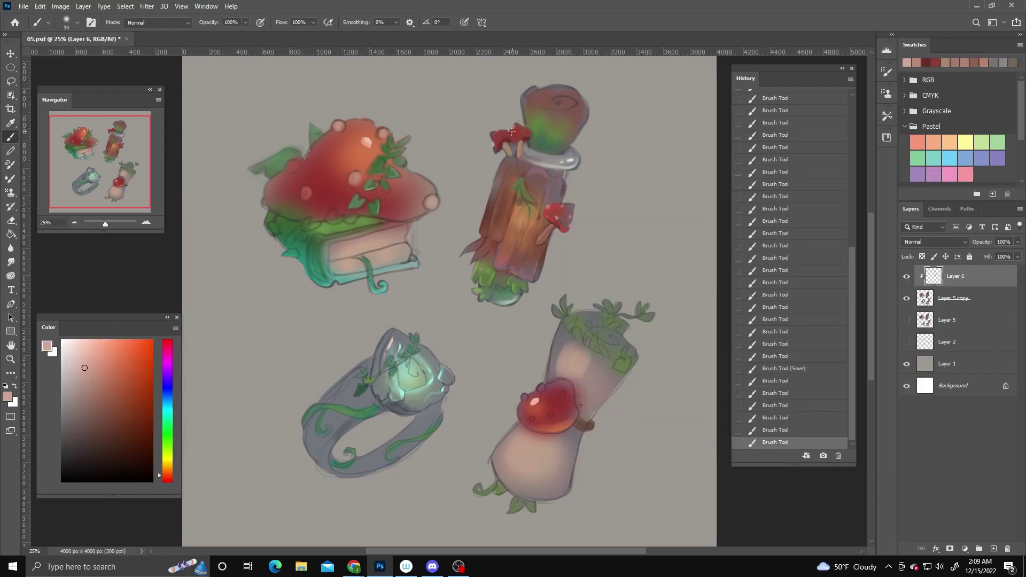
- Add orange-brown chalky texture to the scroll with a chalk brush
left_click(546, 211, "alt")
right_click(546, 211)
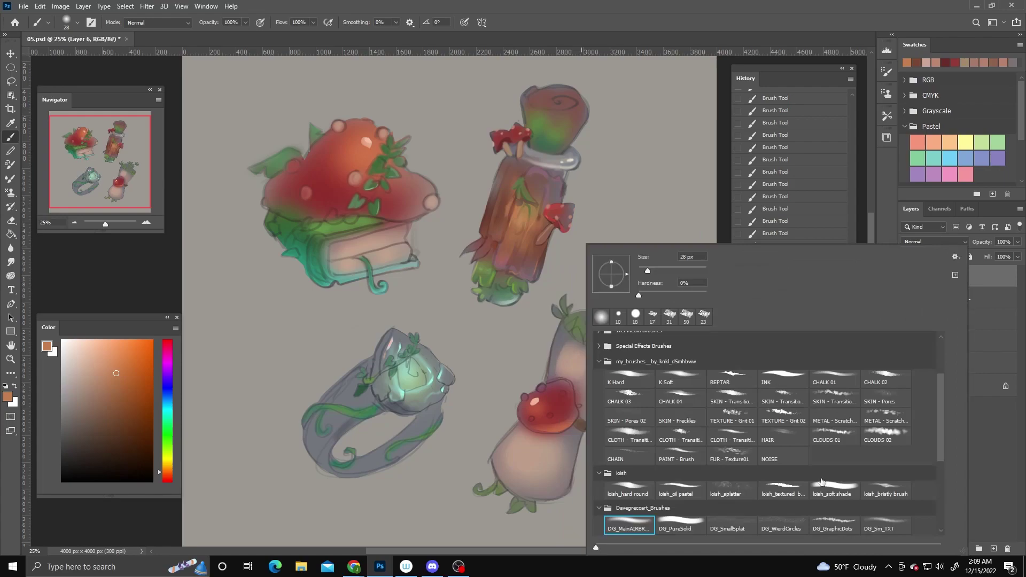
double_click(807, 369)
left_click(503, 226, "alt")
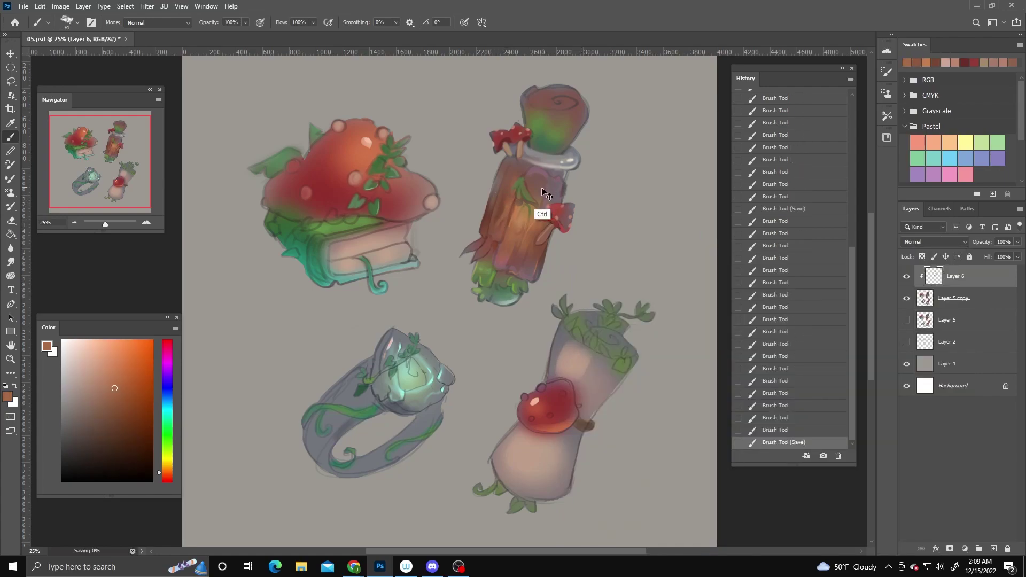
- Pick pinkish-red and green colours, try smaller brush tips, and save the document
left_click(541, 214, "alt")
right_click(553, 241)
double_click(791, 367)
left_click(492, 269, "alt")
right_click(529, 235)
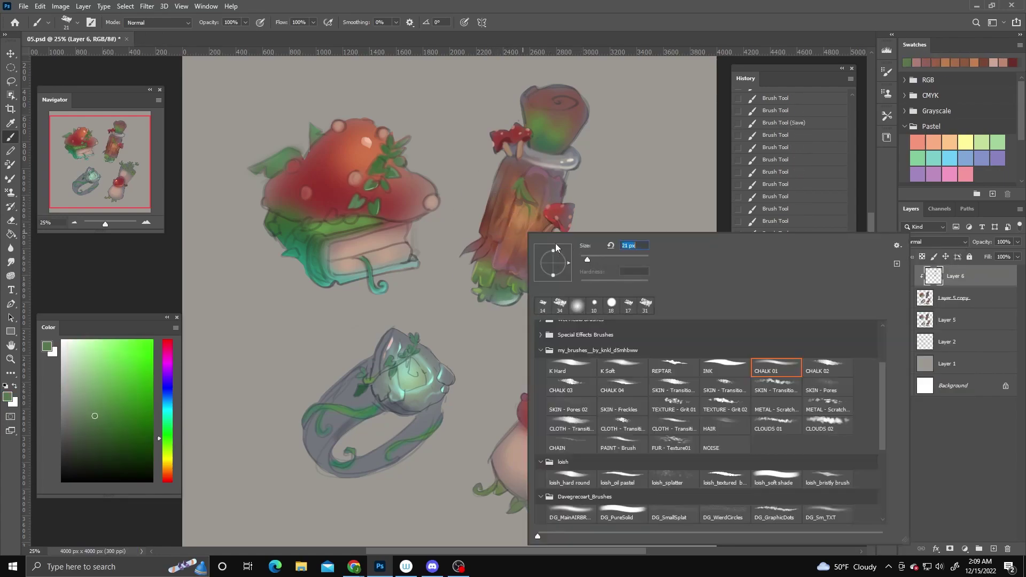
double_click(767, 367)
key("ctrl+s")
- Paint sampled mauve over the pouch with a large brush tip
left_click(587, 347, "alt")
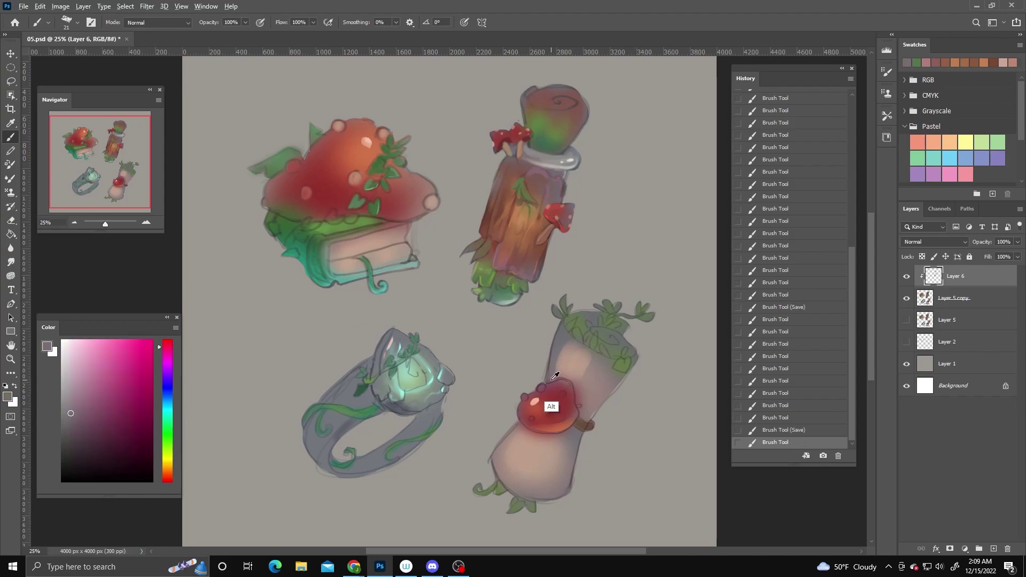
right_click(610, 242)
double_click(855, 389)
left_click(555, 367)
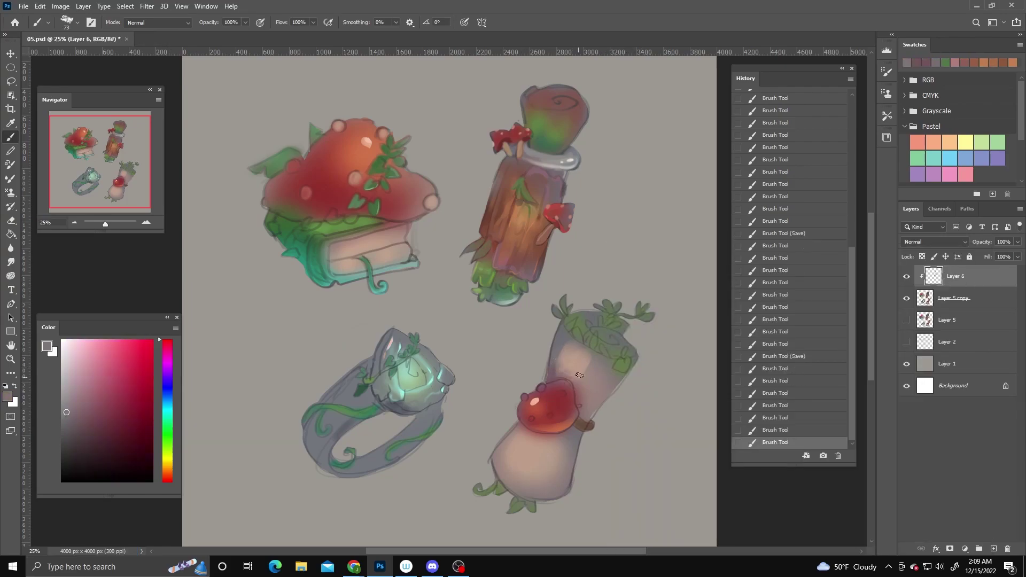
- Lasso the pouch's red mushroom clasp, repaint inside it, deselect, and save
key("l")
left_click_drag(547, 380, 580, 416)
key("b")
left_click(561, 409)
key("ctrl+d")
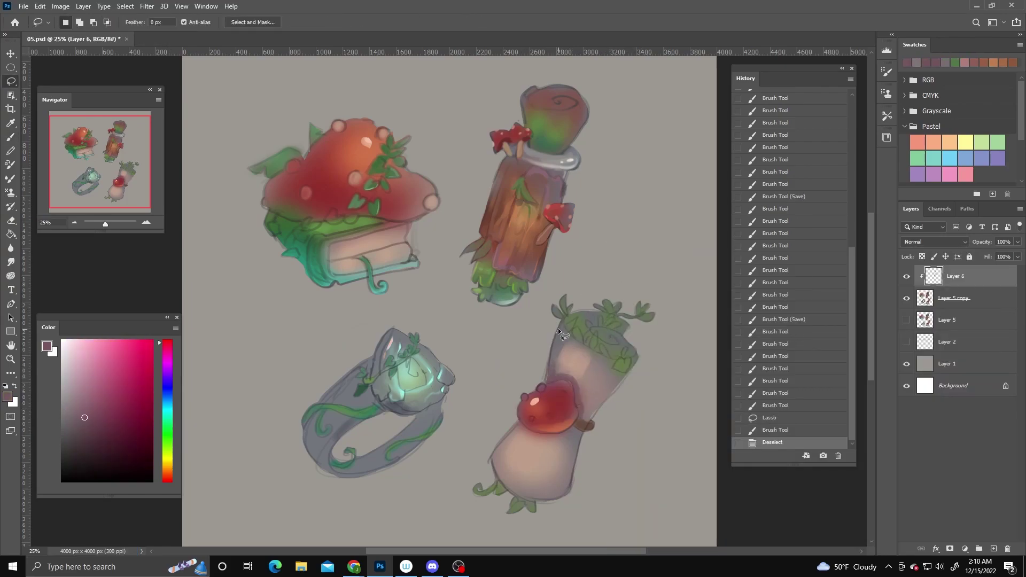
key("l")
key("b")
key("ctrl+s")
- Soften the pouch's shading and dab tan strokes onto it
left_click(547, 352)
mouse_move(548, 352)
left_mouse_down()
mouse_move(613, 391)
mouse_move(613, 344)
mouse_move(531, 451)
mouse_move(561, 431)
mouse_move(544, 446)
left_mouse_up()
left_click(540, 416, "alt")
left_click(544, 446, "alt")
left_click(529, 417)
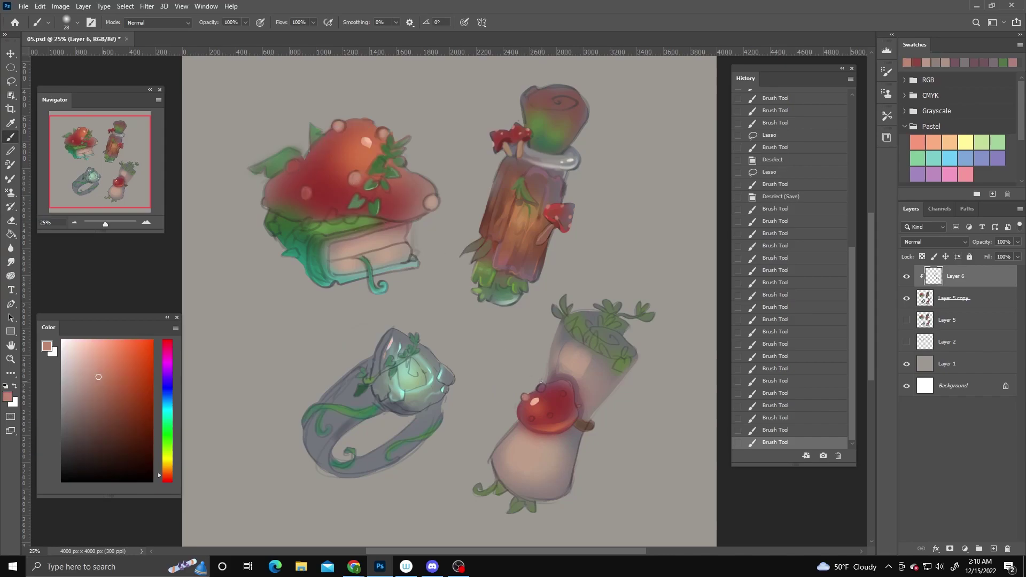
key("ctrl+z")
left_click(522, 397, "alt")
left_click_drag(523, 397, 549, 383)
- Add pale pinkish-tan spots to the mushroom clasp and save
left_click(549, 382, "alt")
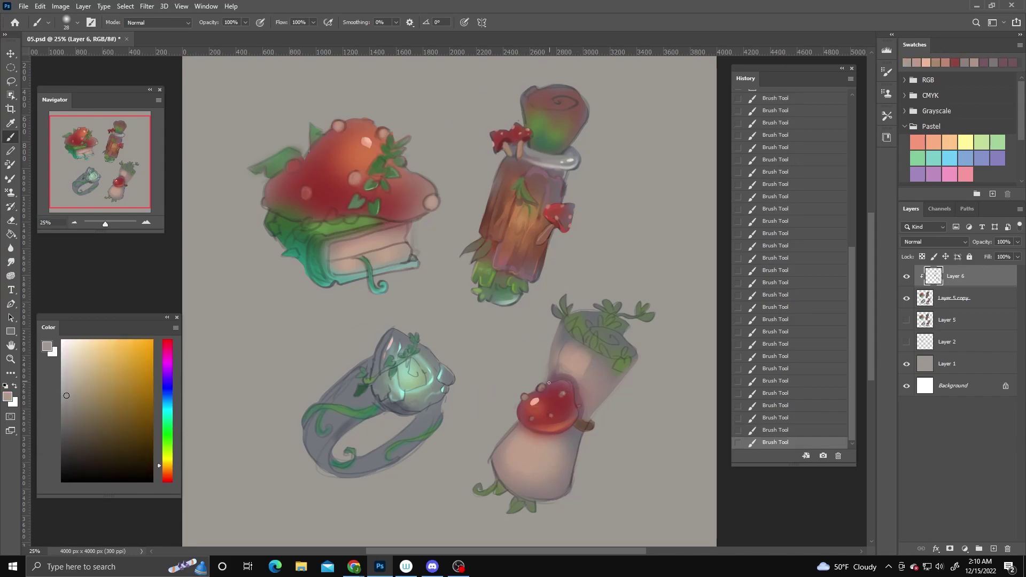
left_click(528, 396, "alt")
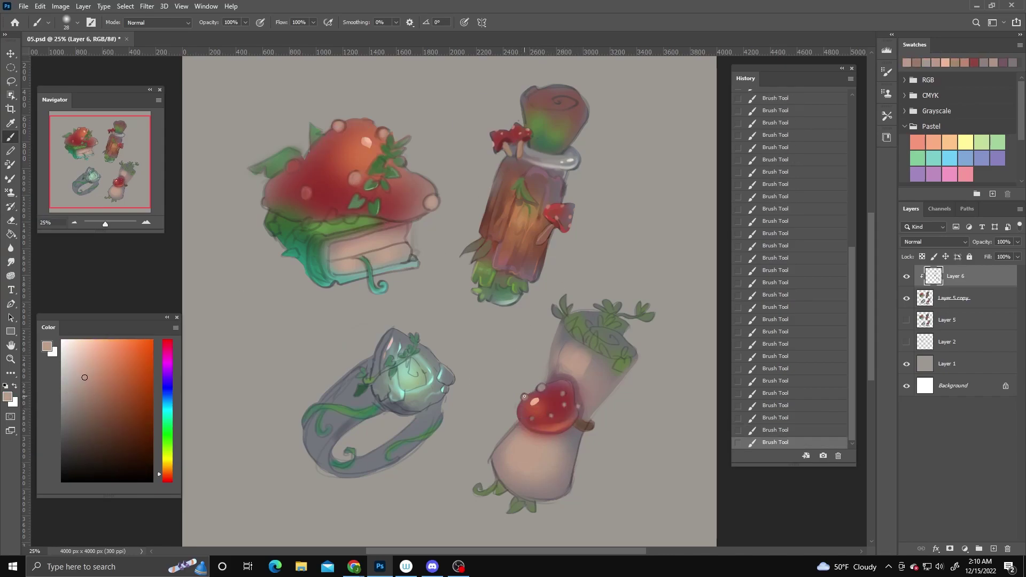
left_click(590, 374, "alt")
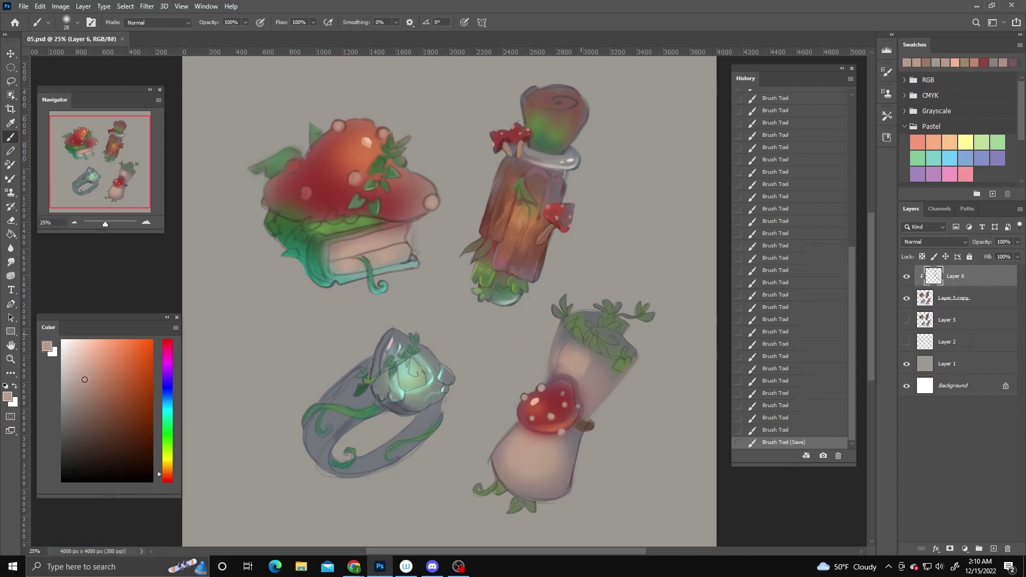
key("ctrl+s")
- Softly shade the pouch, then begin painting leaves at its top with a small hard brush
left_click(563, 475, "alt")
right_click(598, 242)
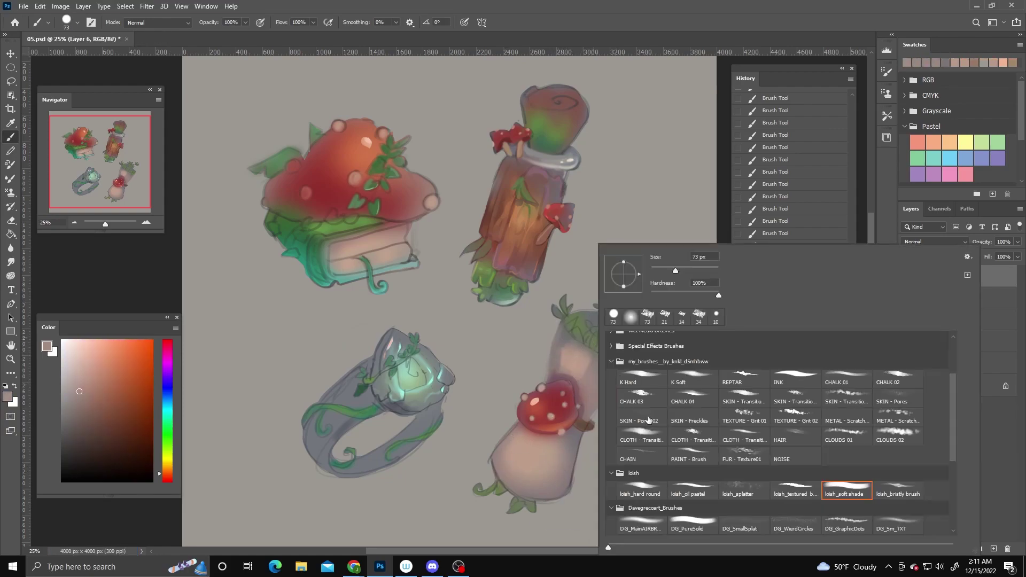
left_click(646, 526)
mouse_move(566, 376)
left_mouse_down()
mouse_move(562, 354)
mouse_move(646, 291)
left_mouse_up()
right_click(619, 352)
left_click(664, 525)
left_click(581, 344, "alt")
left_click(566, 348, "alt")
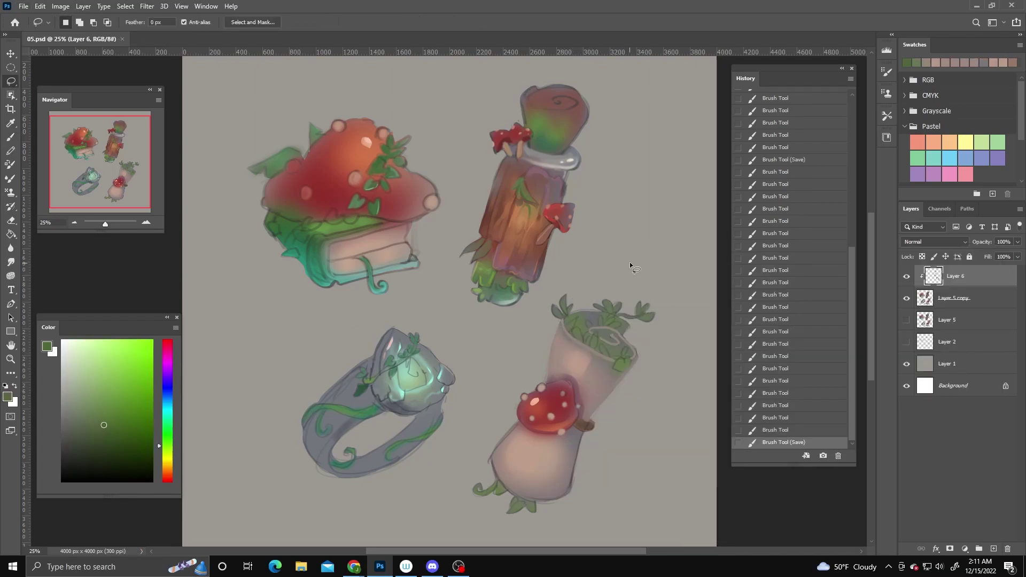
- Fill the pouch's opening with leaf strokes in several sampled greens, switching to a larger brush
key("ctrl+s")
left_click_drag(588, 331, 570, 313)
left_click(570, 315, "alt")
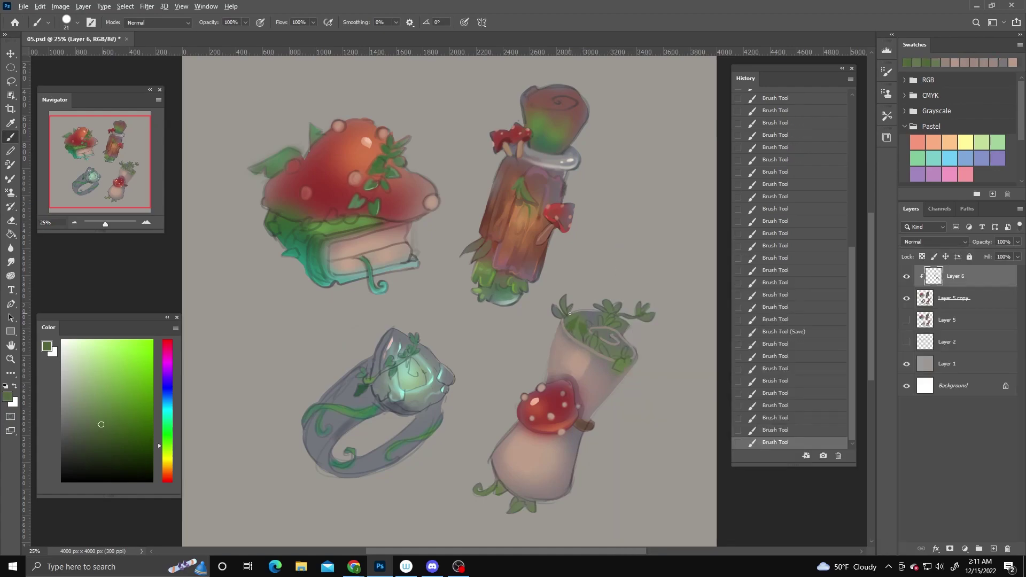
mouse_move(602, 380)
left_mouse_down()
mouse_move(609, 389)
mouse_move(630, 381)
left_mouse_up()
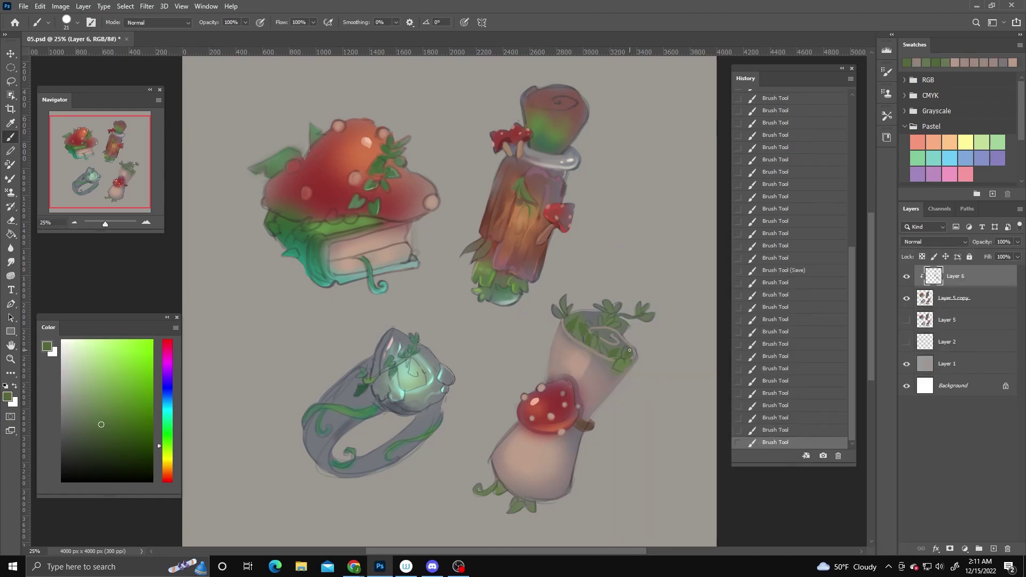
left_click(610, 322, "alt")
left_click_drag(610, 323, 612, 321)
right_click(610, 321)
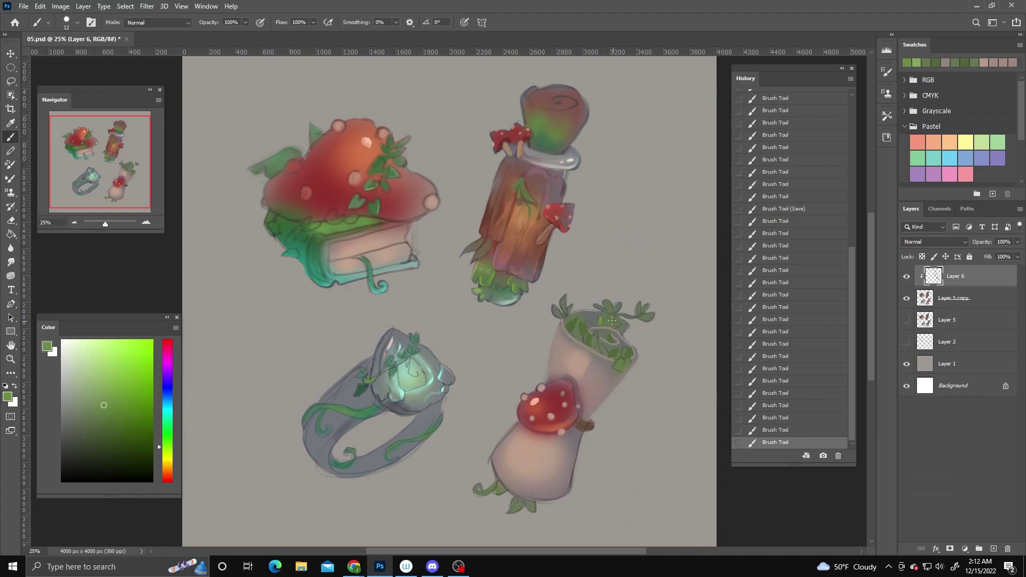
right_click(631, 308)
left_click(599, 339)
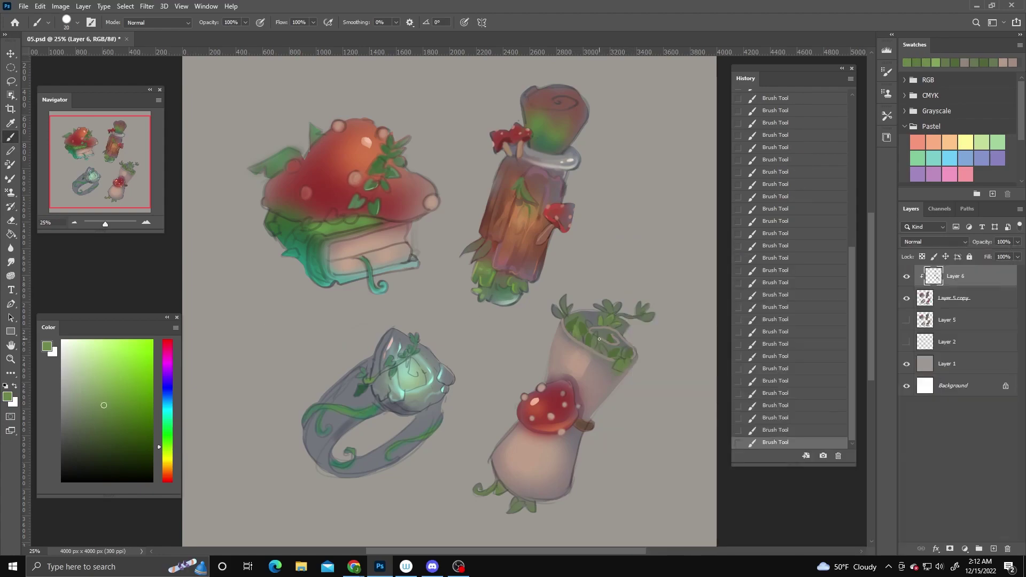